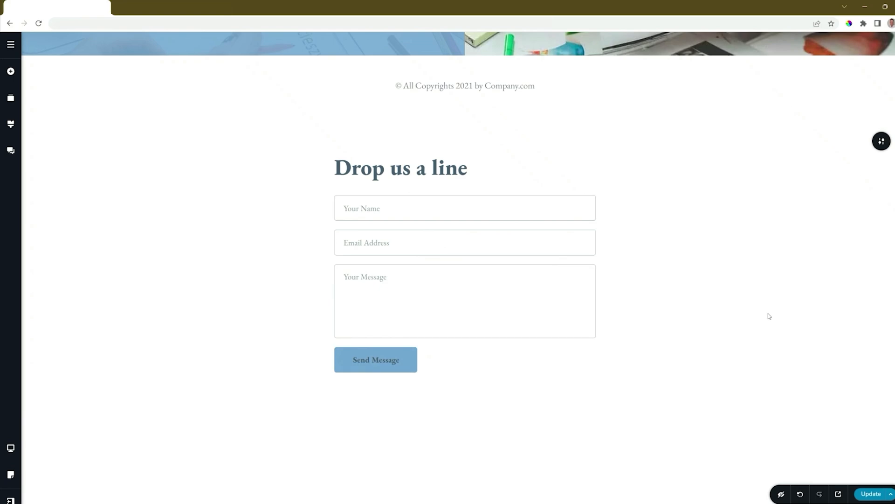
Add a new Form element below the "Drop us a line" contact form and delete the old form
{"action": "scroll", "coordinate": [770, 316], "scroll_direction": "down", "scroll_amount": 2}
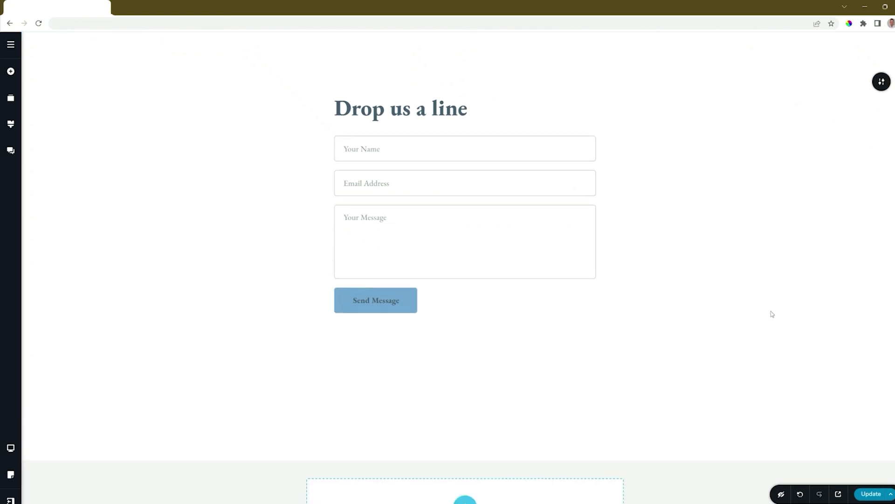
{"action": "left_click", "coordinate": [11, 72]}
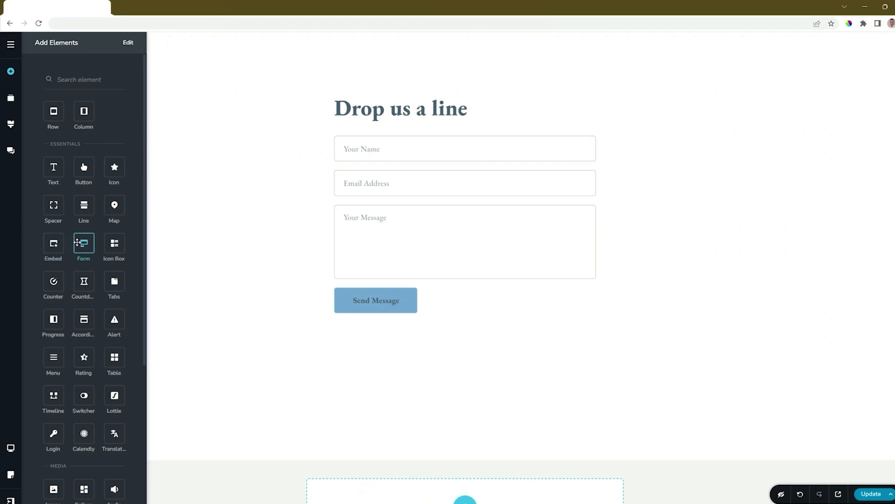
{"action": "left_click_drag", "start_coordinate": [83, 243], "coordinate": [372, 320]}
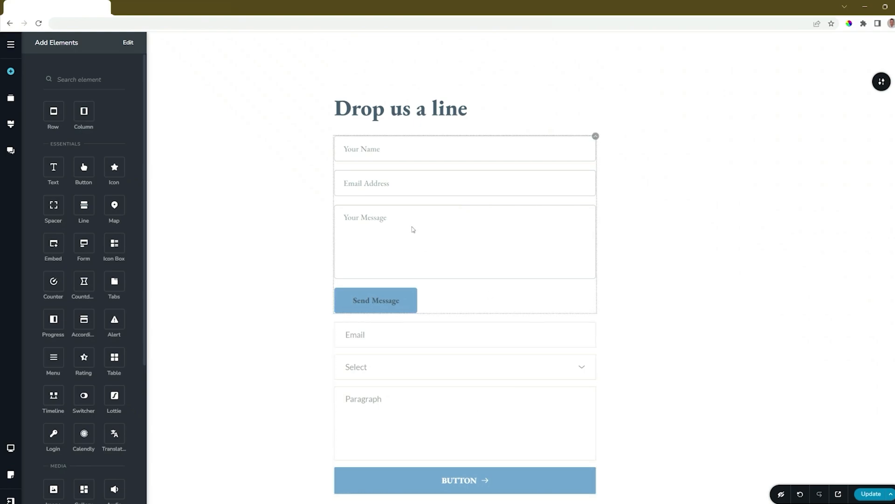
{"action": "left_click", "coordinate": [595, 136]}
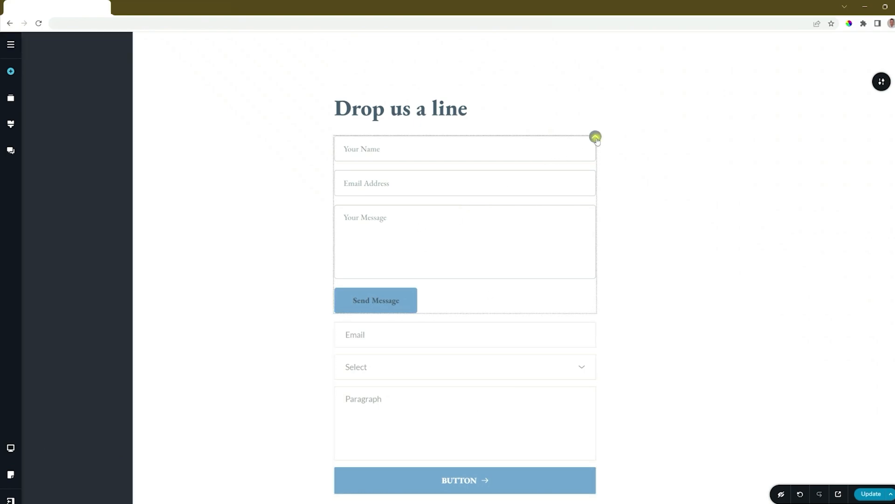
{"action": "left_click", "coordinate": [617, 157]}
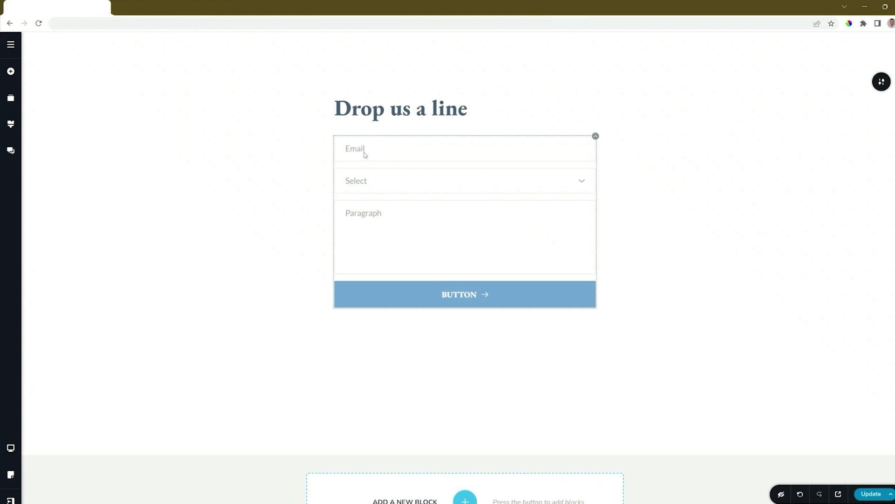
Check the Select field's options and the available field types, and set the form's field spacing to 16 px
{"action": "left_click", "coordinate": [582, 181]}
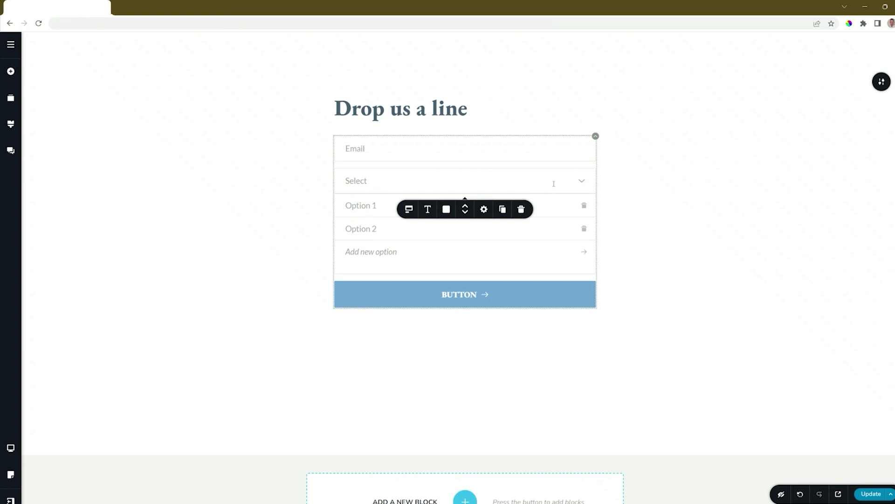
{"action": "left_click", "coordinate": [582, 183]}
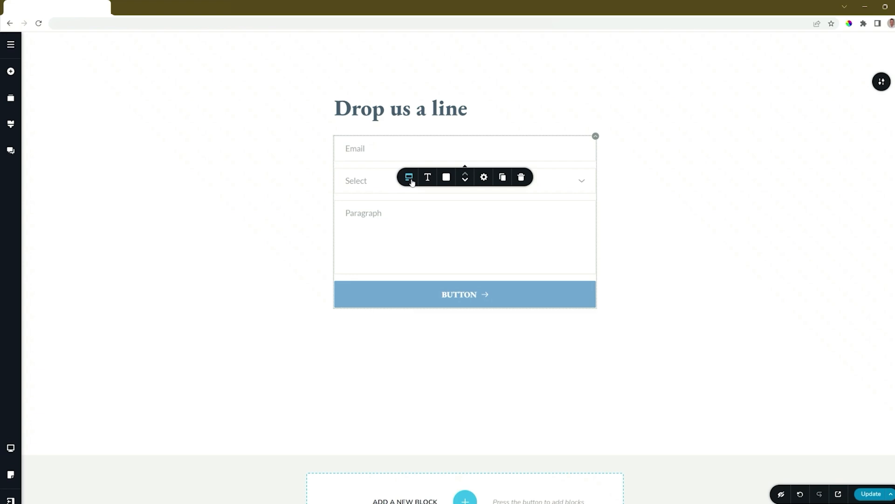
{"action": "left_click", "coordinate": [410, 179]}
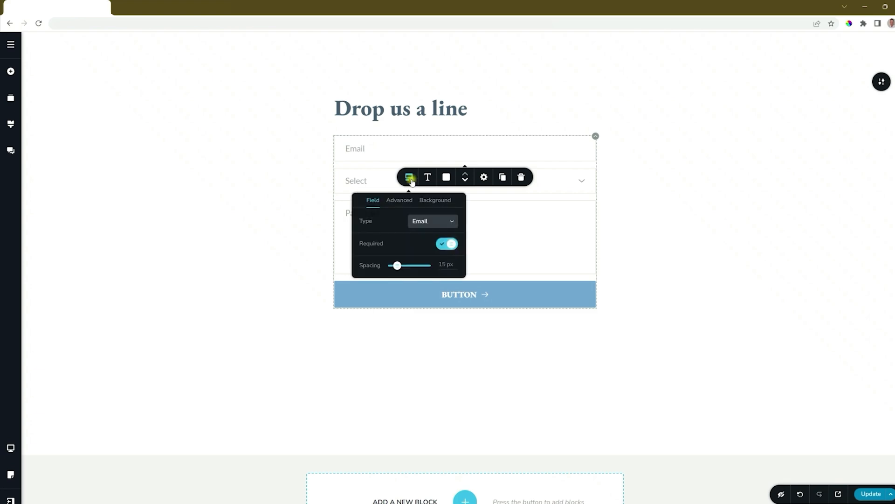
{"action": "left_click", "coordinate": [429, 223]}
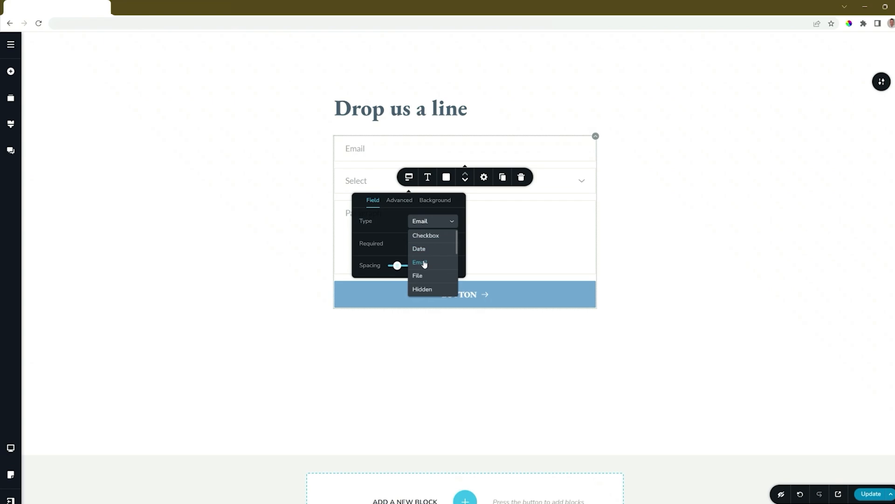
{"action": "left_click", "coordinate": [386, 217]}
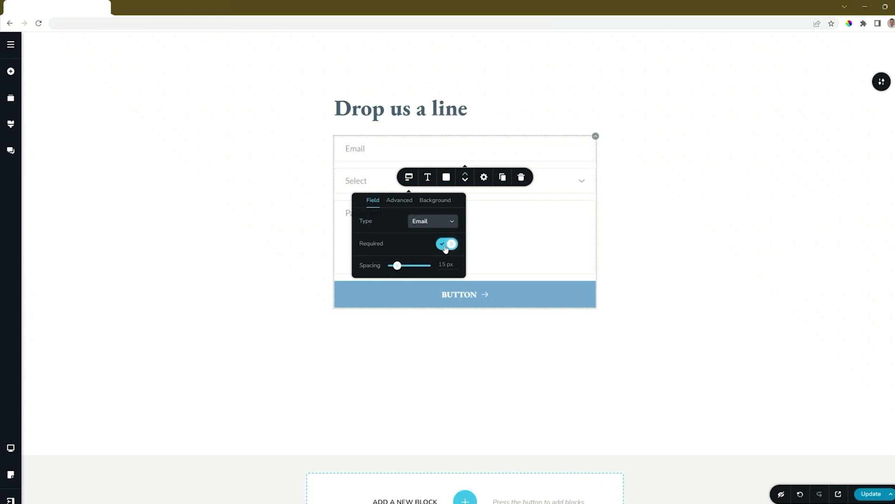
{"action": "mouse_move", "coordinate": [397, 270]}
{"action": "left_mouse_down"}
{"action": "mouse_move", "coordinate": [408, 265]}
{"action": "mouse_move", "coordinate": [397, 265]}
{"action": "left_mouse_up"}
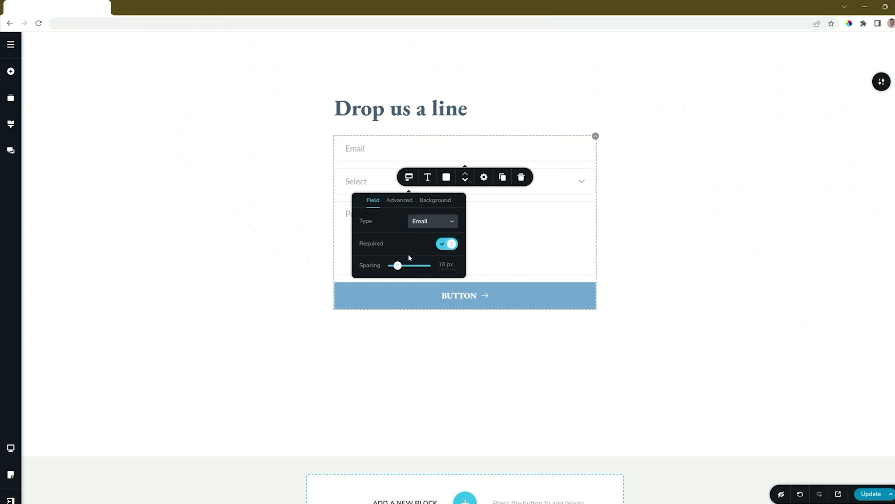
Try showing the labels and hiding the placeholders of the form fields
{"action": "left_click", "coordinate": [400, 201]}
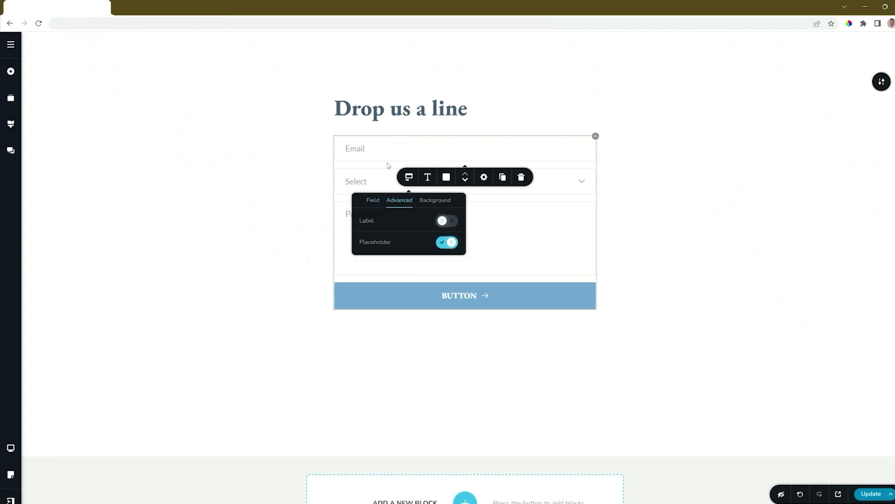
{"action": "left_click", "coordinate": [453, 225]}
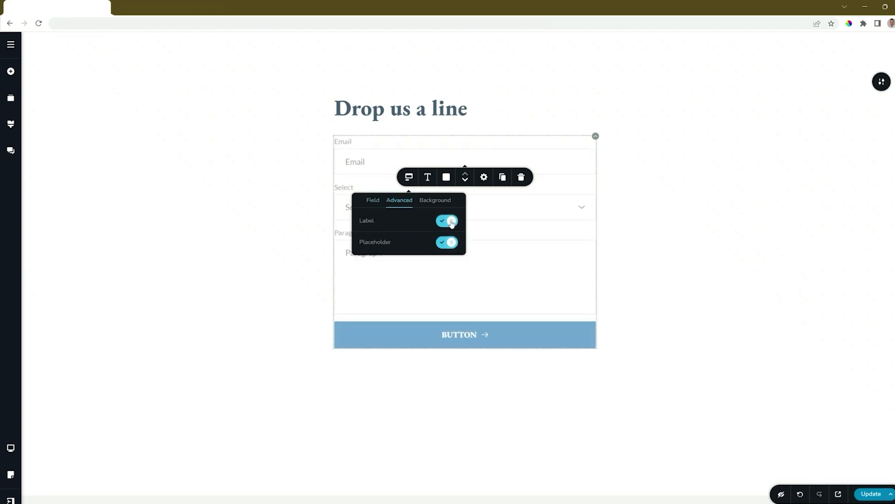
{"action": "left_click", "coordinate": [451, 223]}
{"action": "left_click", "coordinate": [447, 243]}
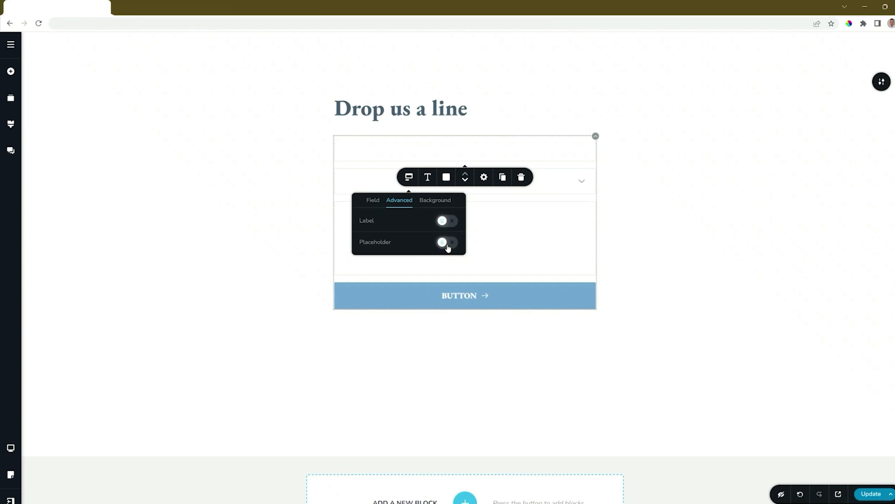
{"action": "left_click", "coordinate": [447, 244]}
Try the S and L background sizes for the form fields, returning to size M
{"action": "left_click", "coordinate": [436, 201]}
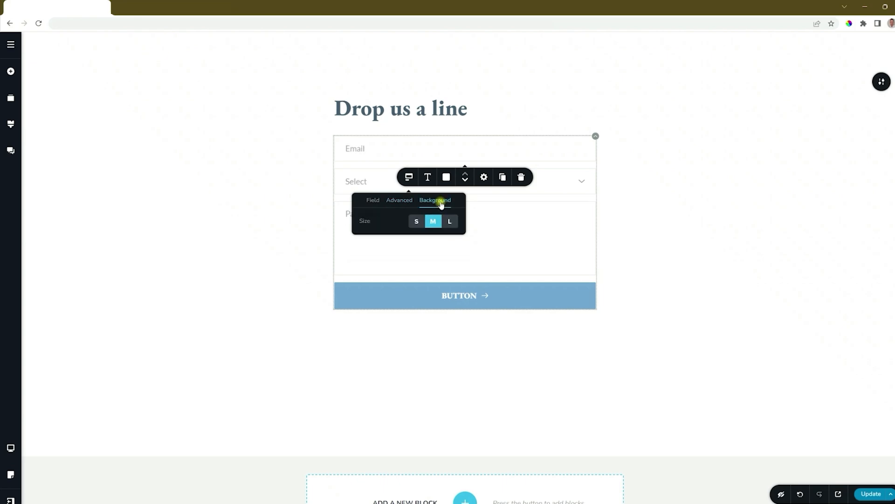
{"action": "left_click", "coordinate": [416, 221]}
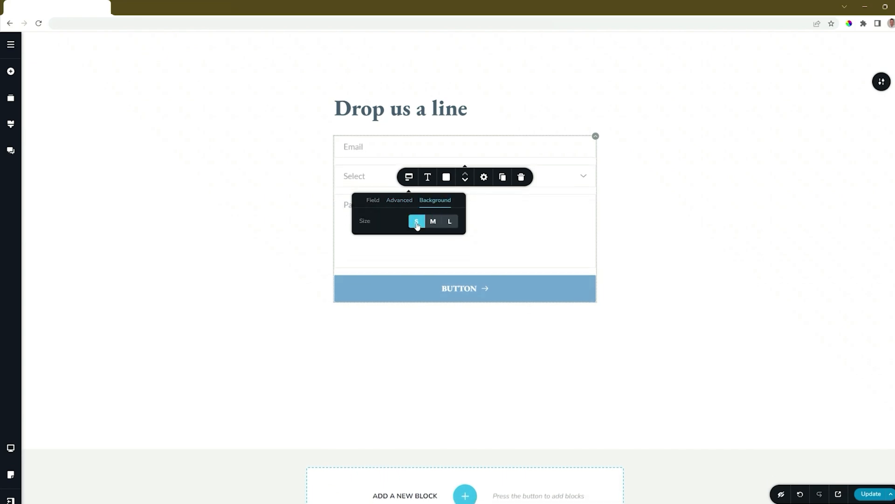
{"action": "left_click", "coordinate": [433, 221]}
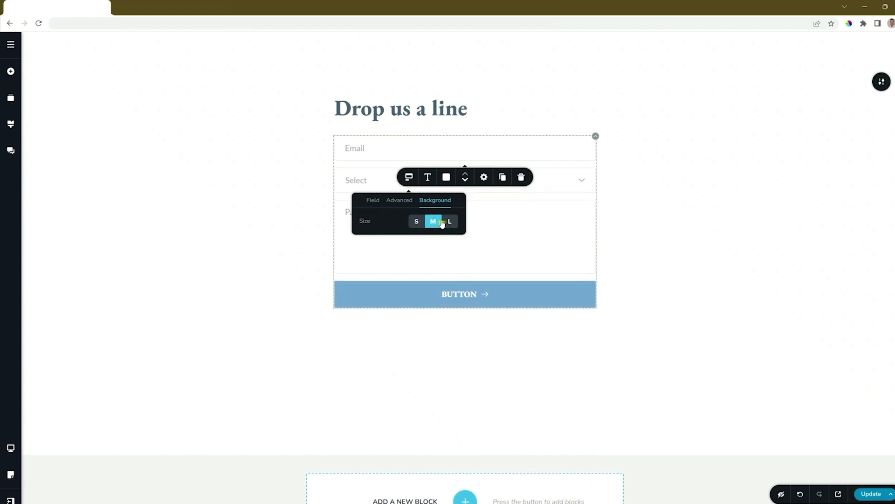
{"action": "left_click", "coordinate": [449, 222]}
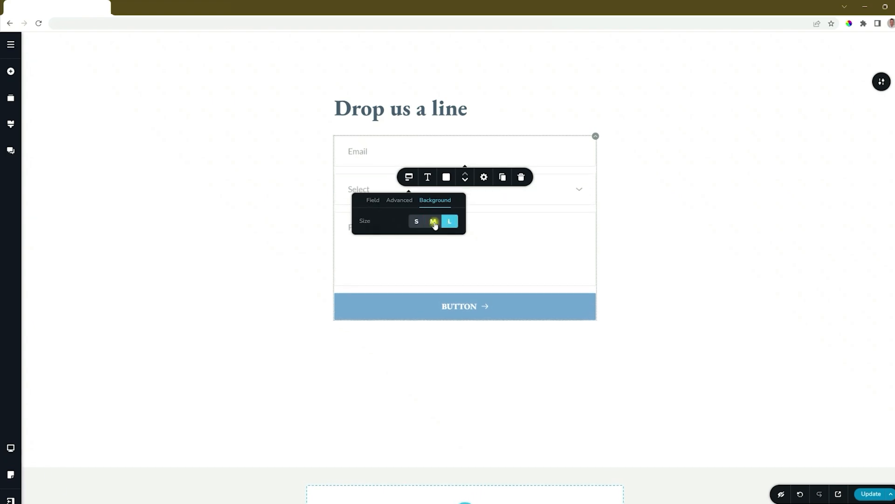
{"action": "left_click", "coordinate": [433, 222]}
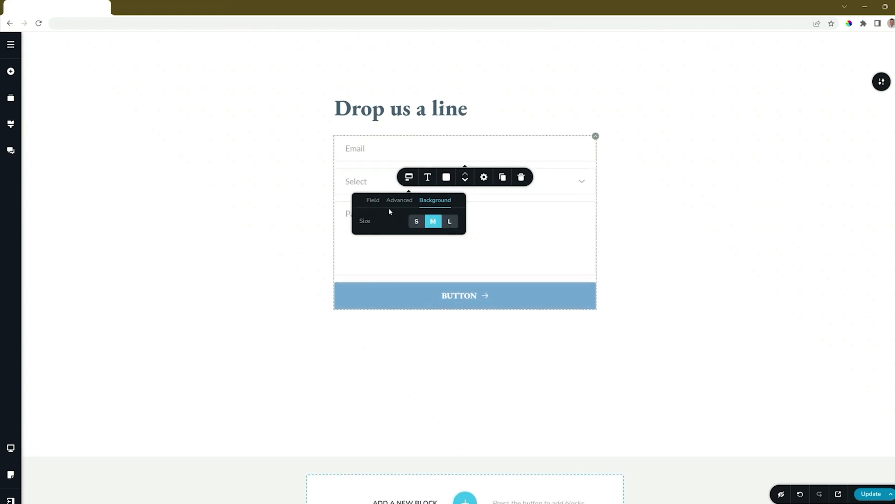
Change the email field's placeholder text to "Your Email Address" and check its field settings
{"action": "left_click", "coordinate": [355, 150]}
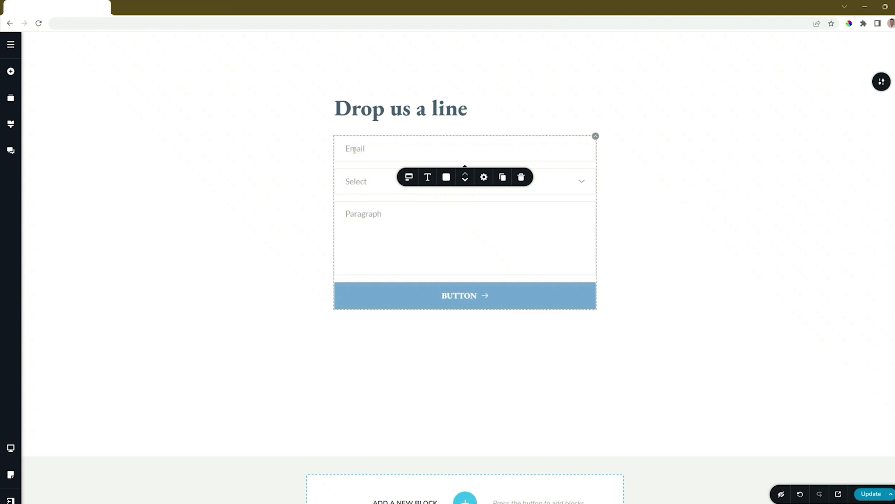
{"action": "double_click", "coordinate": [355, 149]}
{"action": "type", "text": "Your Email Address"}
{"action": "left_click", "coordinate": [409, 177]}
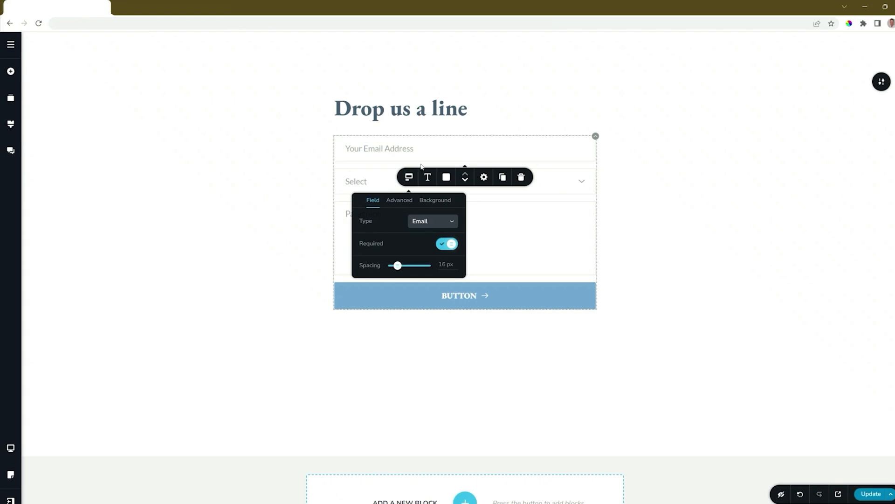
{"action": "left_click", "coordinate": [394, 148]}
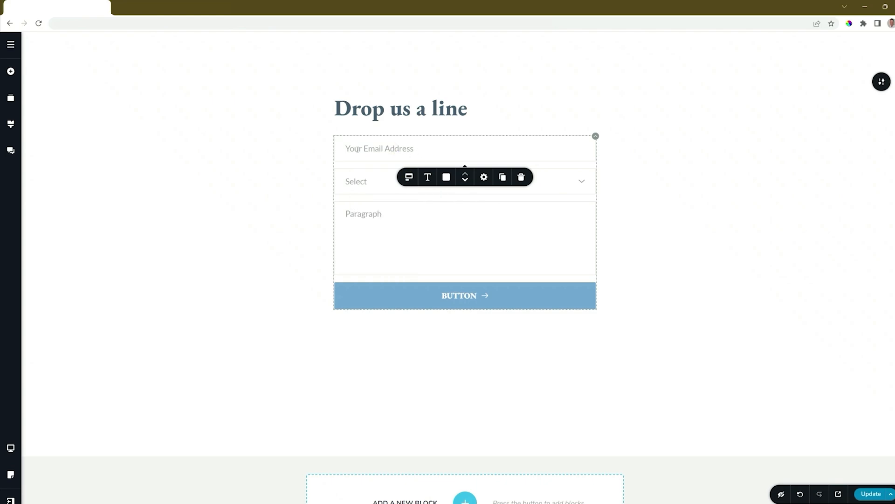
Duplicate the email field and change the copy's field type to Text
{"action": "left_click", "coordinate": [503, 177]}
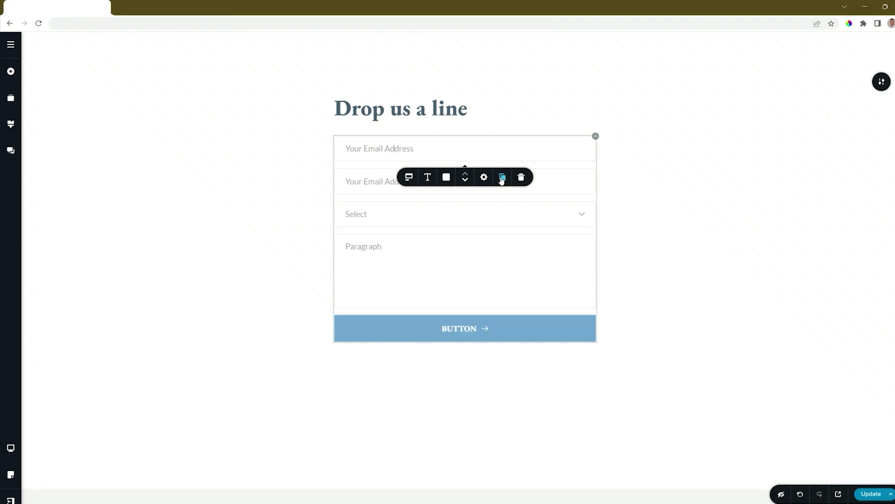
{"action": "left_click", "coordinate": [374, 184]}
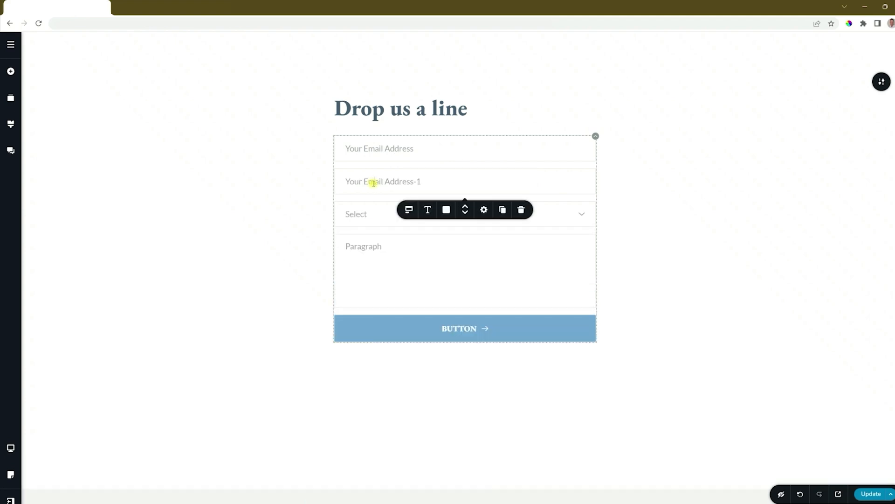
{"action": "left_click", "coordinate": [409, 209]}
{"action": "left_click", "coordinate": [447, 254]}
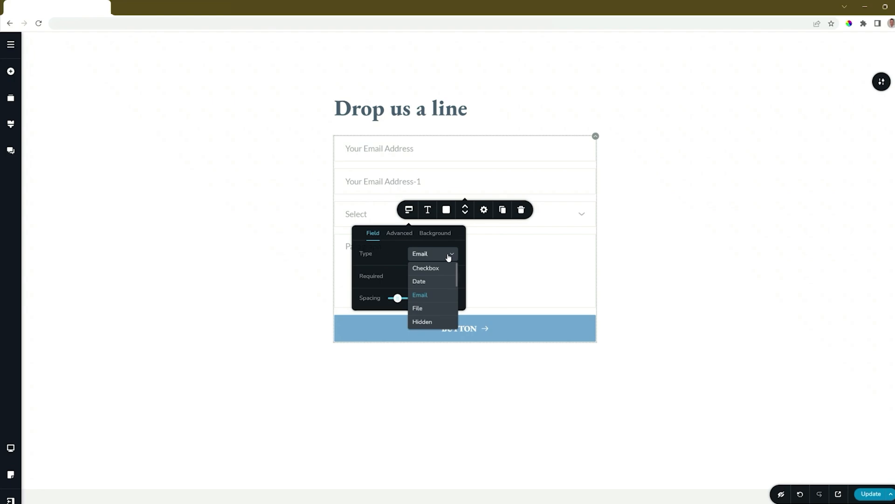
{"action": "scroll", "coordinate": [448, 257], "scroll_direction": "down", "scroll_amount": 1}
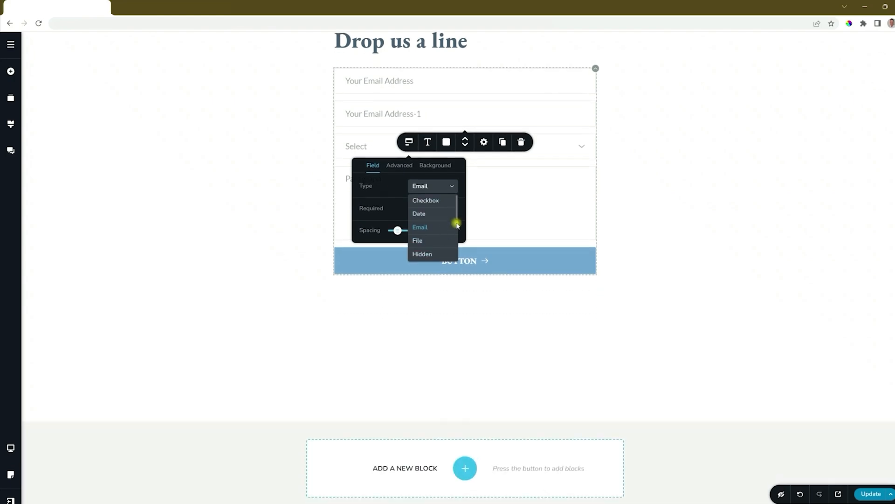
{"action": "left_click_drag", "start_coordinate": [458, 218], "coordinate": [457, 256]}
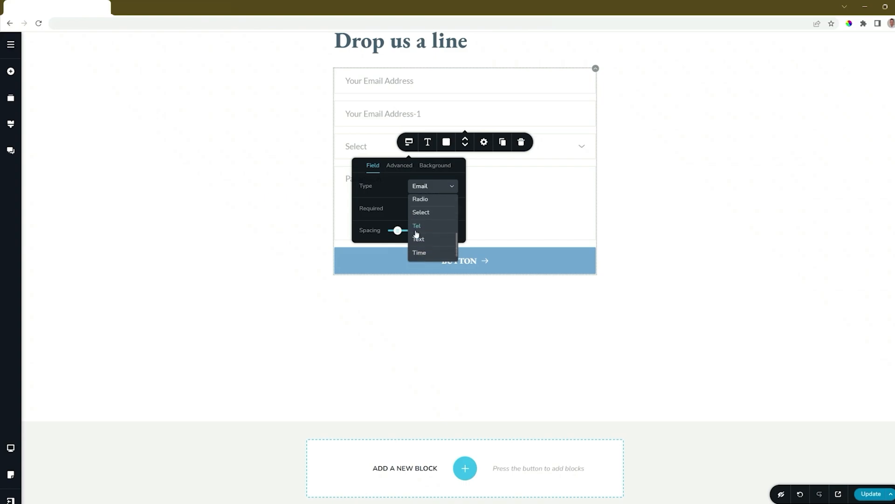
{"action": "left_click", "coordinate": [421, 243]}
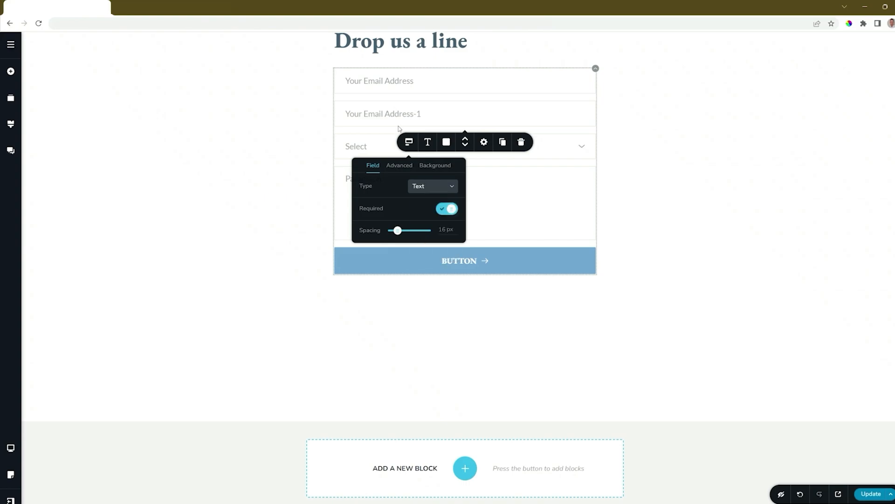
Change the copied field's placeholder text to "Your Name" and delete the Select field from the form
{"action": "triple_click", "coordinate": [384, 111]}
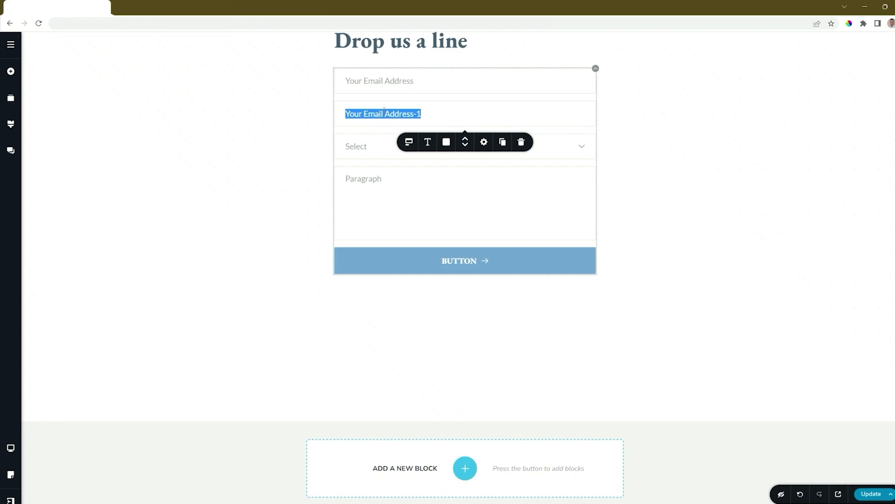
{"action": "type", "text": "Your Name"}
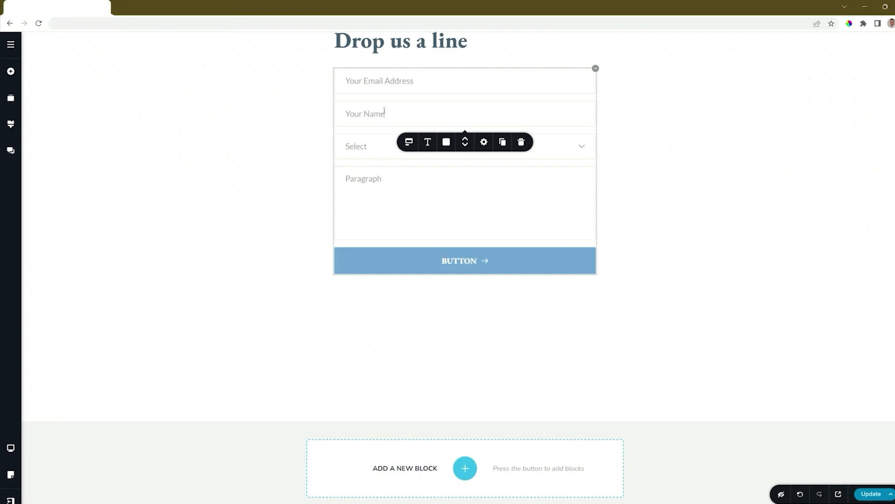
{"action": "left_click", "coordinate": [367, 149]}
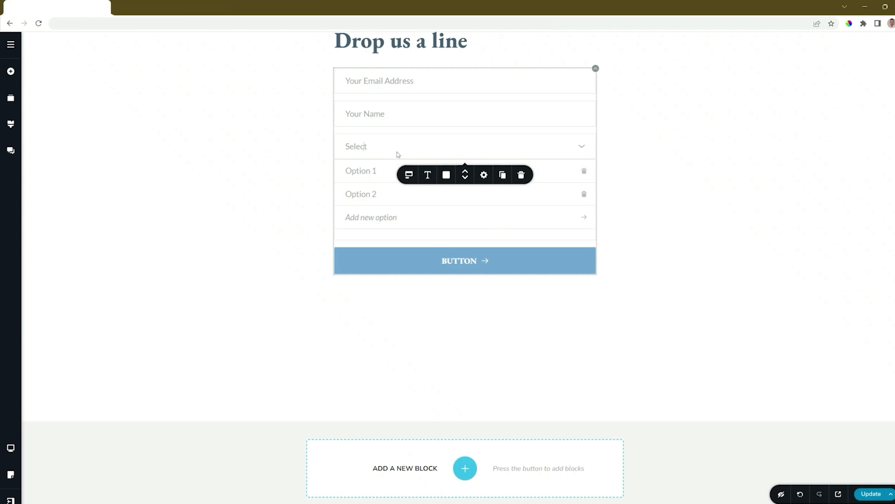
{"action": "left_click", "coordinate": [521, 174]}
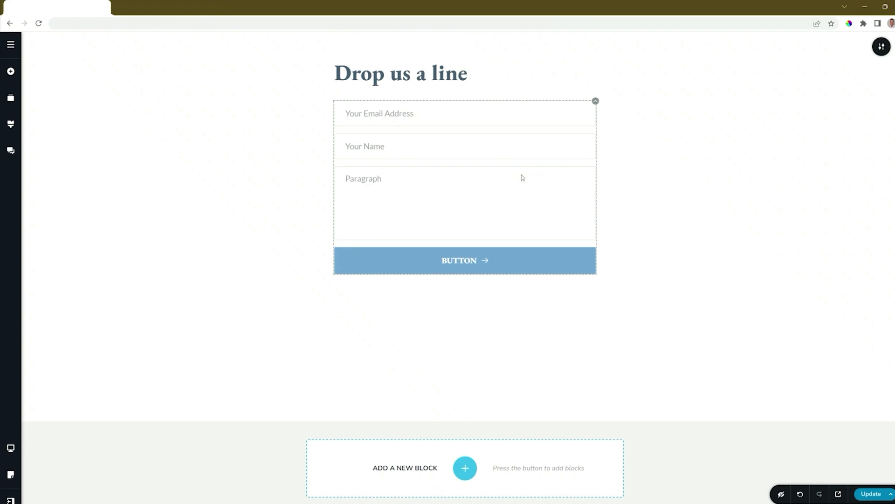
Check the Paragraph field's type settings and change its placeholder text to "Your Message"
{"action": "left_click", "coordinate": [364, 179]}
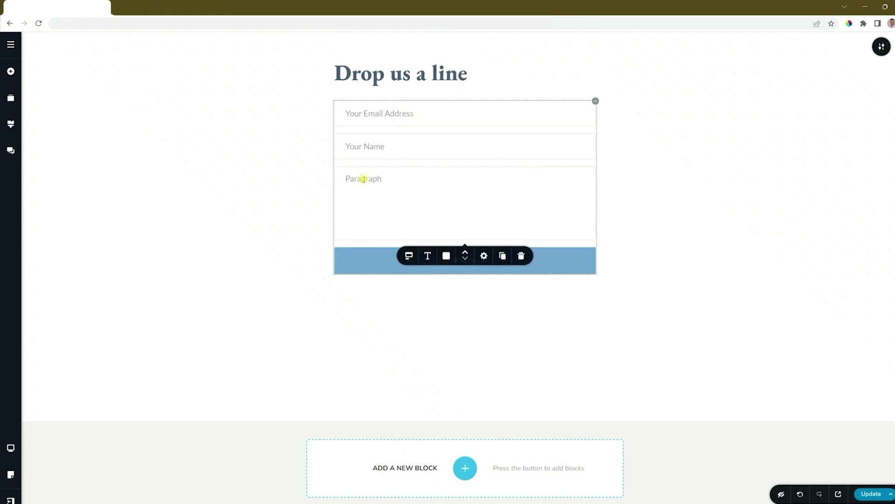
{"action": "left_click", "coordinate": [408, 256]}
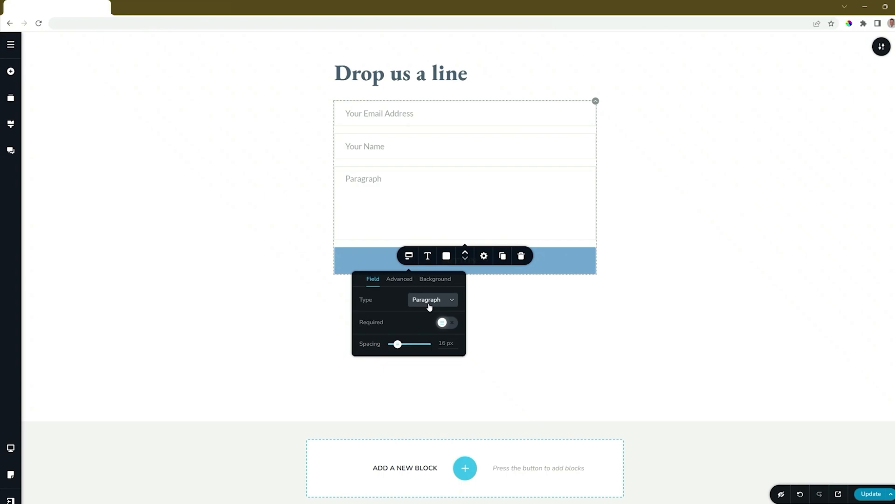
{"action": "double_click", "coordinate": [363, 179]}
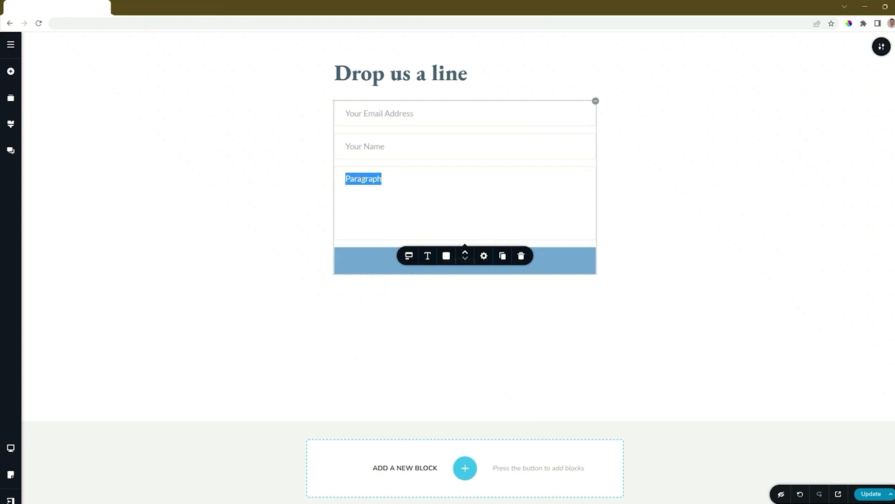
{"action": "type", "text": "Your Message"}
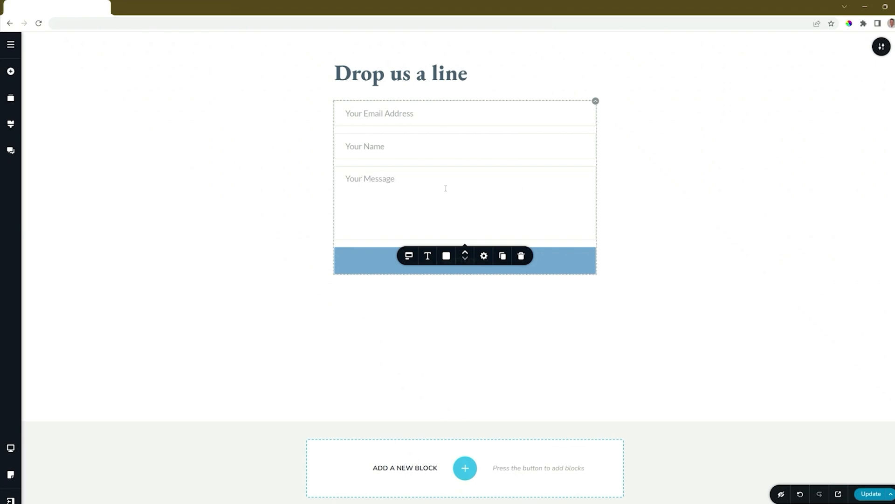
Try moving the message field to the start of the form, returning it below the name field
{"action": "left_click", "coordinate": [466, 254]}
{"action": "left_click", "coordinate": [466, 253]}
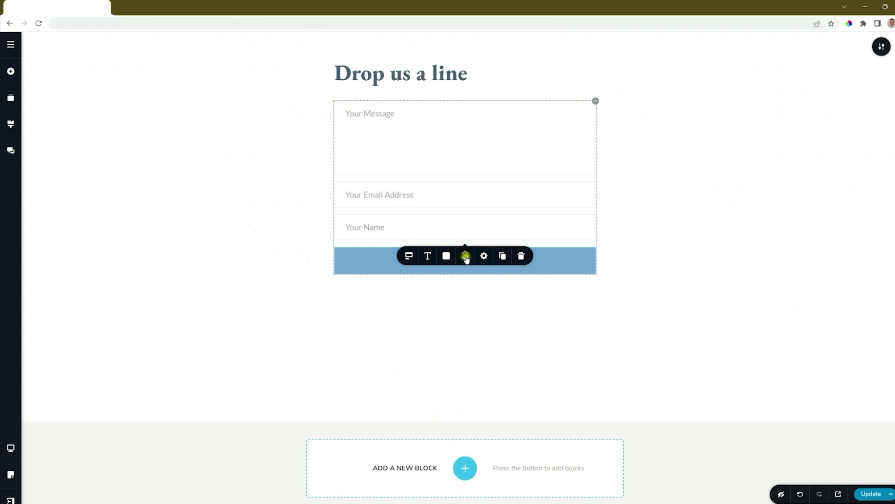
{"action": "left_click", "coordinate": [465, 259]}
{"action": "left_click", "coordinate": [466, 260]}
Try Noto Serif for the form fields' text and set the font to Montserrat
{"action": "left_click", "coordinate": [427, 256]}
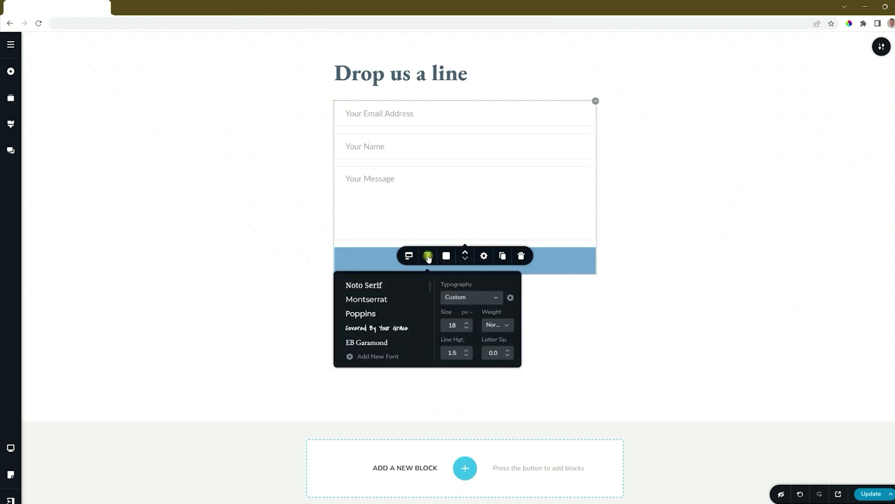
{"action": "left_click", "coordinate": [353, 285]}
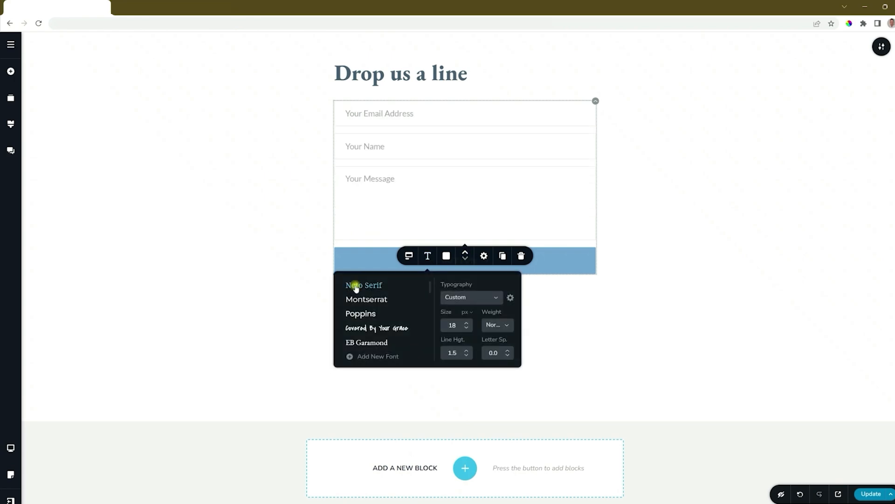
{"action": "left_click", "coordinate": [375, 299]}
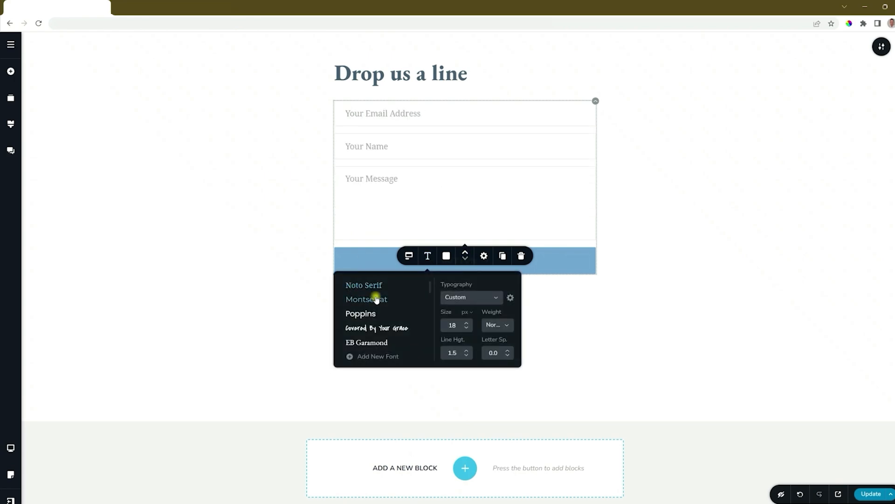
Give the form fields the palette's blue background and white text
{"action": "left_click", "coordinate": [446, 255]}
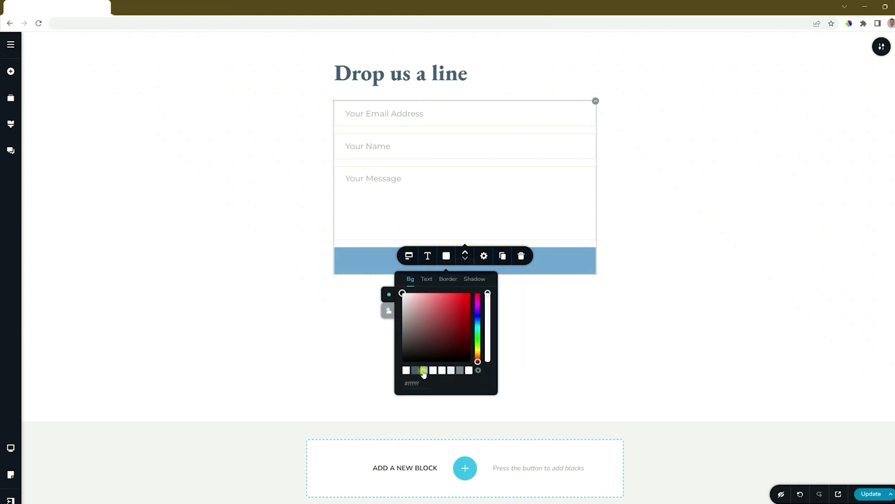
{"action": "left_click", "coordinate": [424, 371]}
{"action": "left_click", "coordinate": [426, 279]}
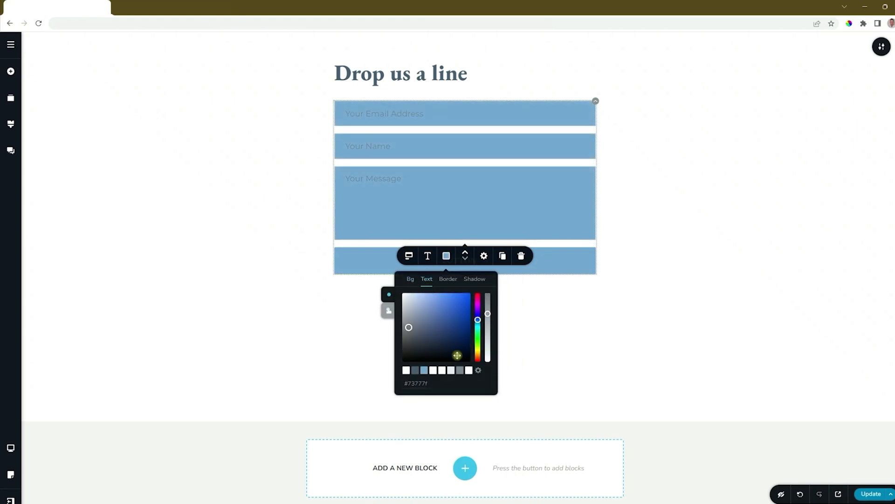
{"action": "left_click", "coordinate": [468, 371]}
Set the form fields' border style to None and check the border's hover state
{"action": "left_click", "coordinate": [448, 279]}
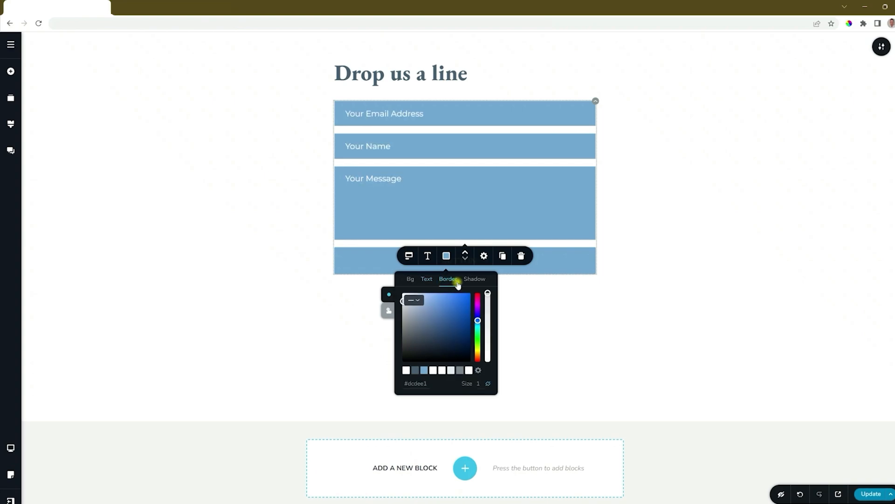
{"action": "left_click", "coordinate": [415, 302]}
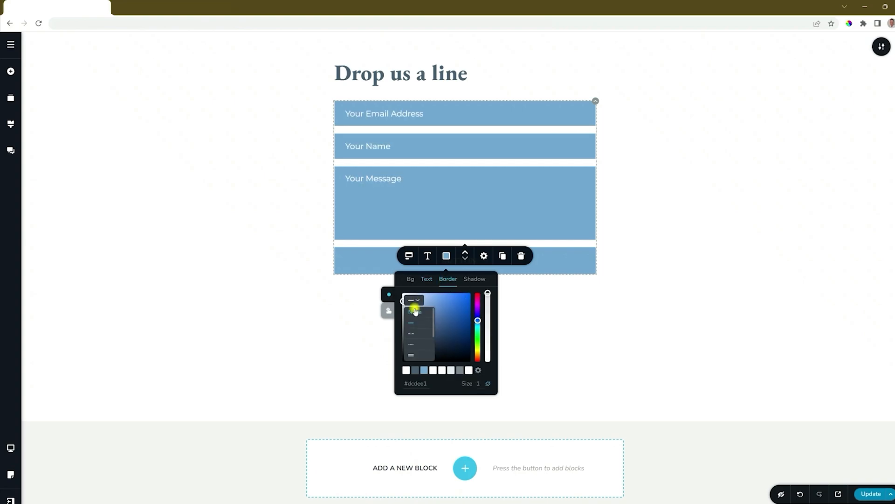
{"action": "left_click", "coordinate": [414, 309]}
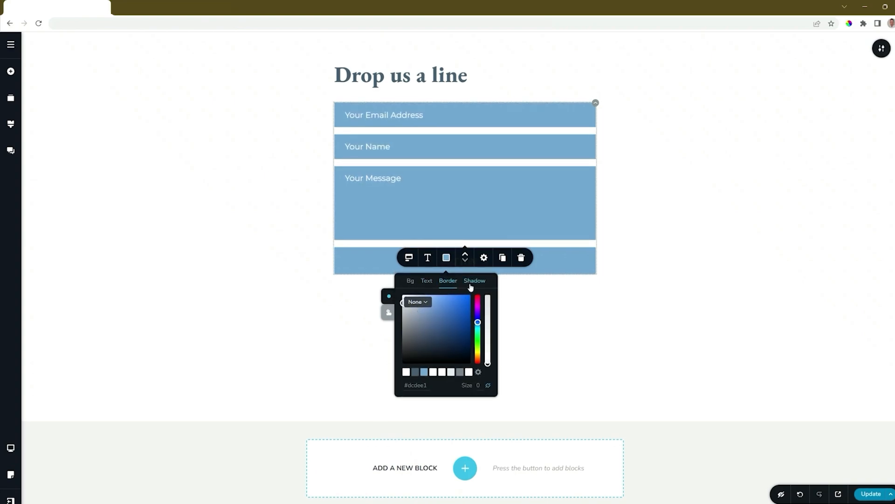
{"action": "left_click", "coordinate": [390, 311]}
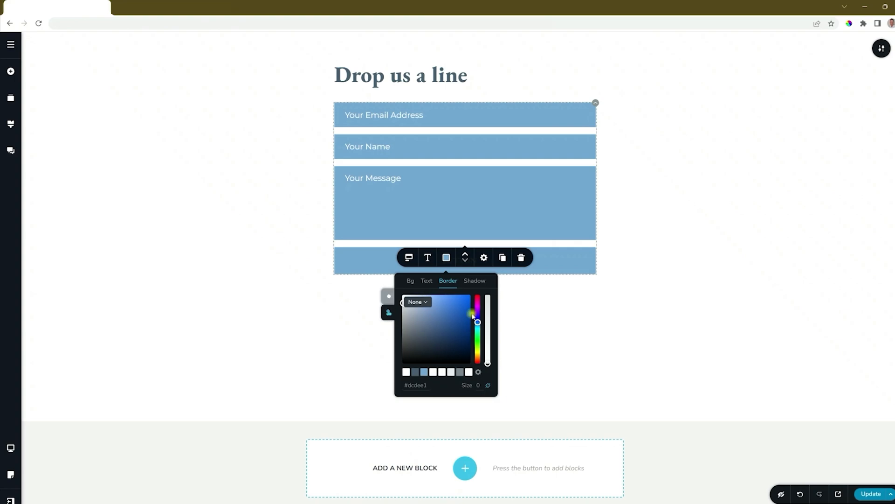
{"action": "left_click", "coordinate": [389, 302]}
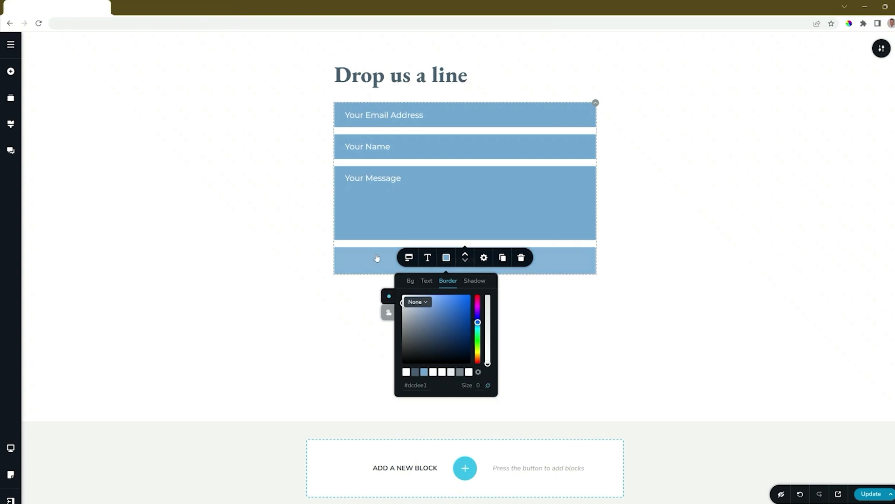
Try the M, L and custom-height sizes on the form's button and set its size to S
{"action": "left_click", "coordinate": [562, 266]}
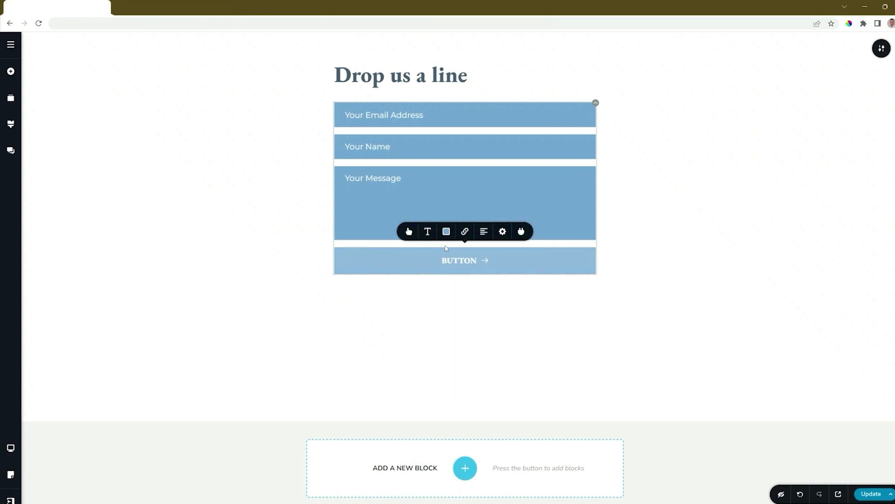
{"action": "left_click", "coordinate": [409, 231]}
{"action": "left_click", "coordinate": [400, 158]}
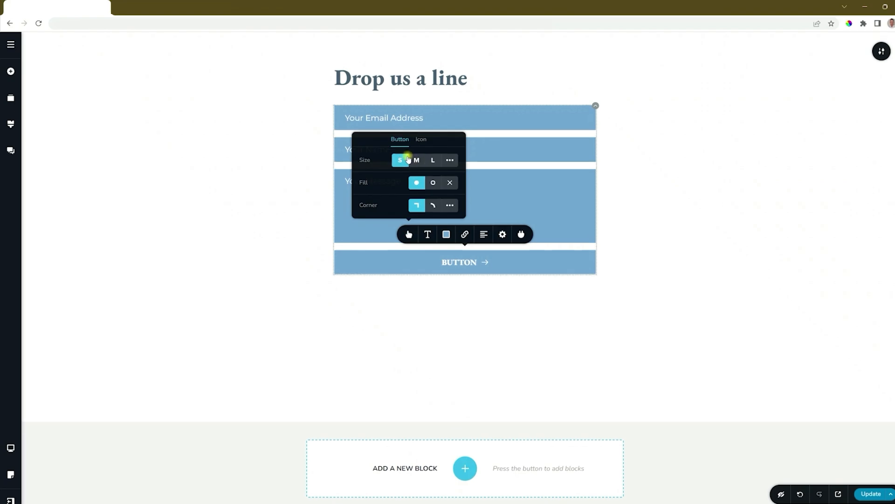
{"action": "left_click", "coordinate": [416, 157]}
{"action": "left_click", "coordinate": [433, 157]}
{"action": "left_click", "coordinate": [450, 155]}
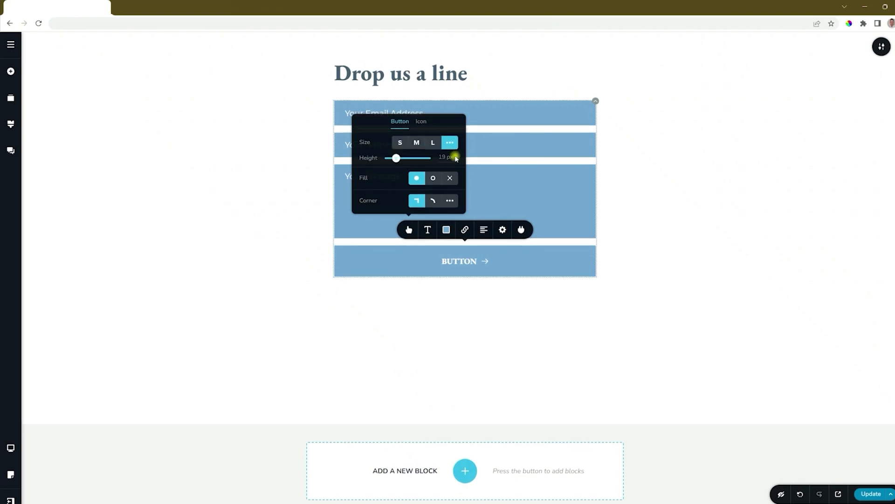
{"action": "left_click_drag", "start_coordinate": [396, 158], "coordinate": [400, 158]}
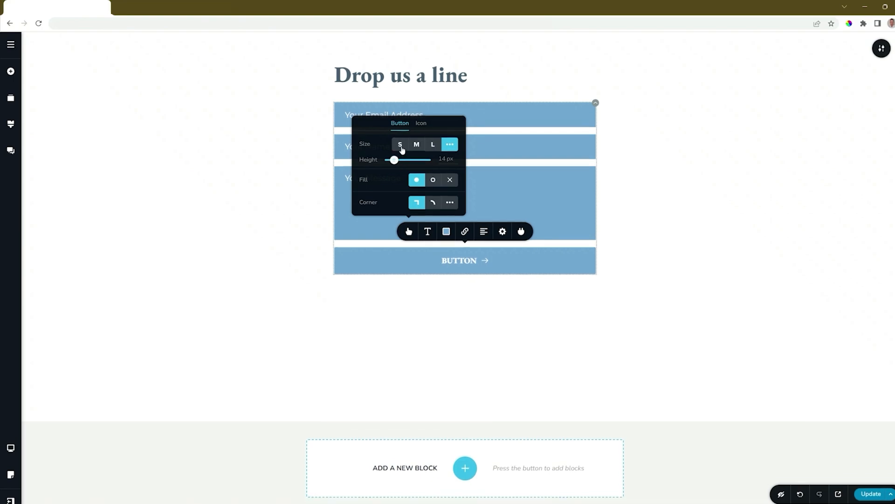
{"action": "left_click", "coordinate": [400, 144]}
Try the outline and no-fill styles and rounded corners on the button, returning to solid fill and square corners
{"action": "left_click", "coordinate": [433, 183]}
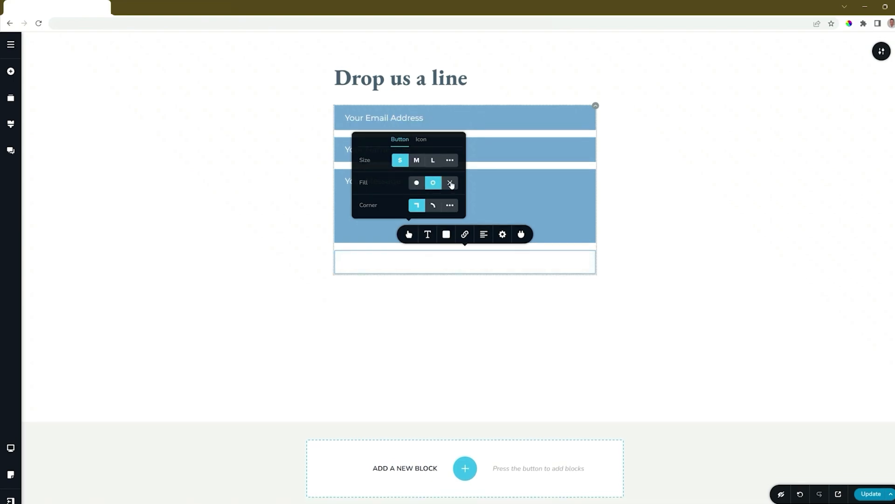
{"action": "left_click", "coordinate": [450, 183]}
{"action": "left_click", "coordinate": [420, 183]}
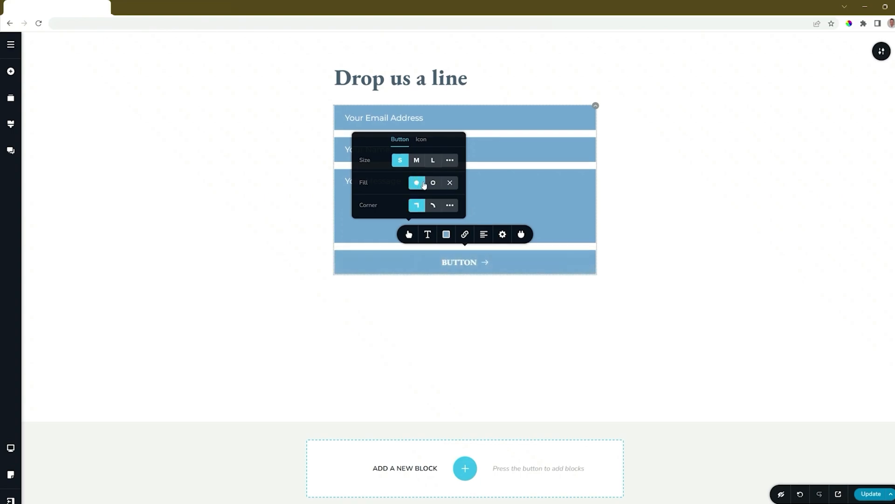
{"action": "left_click", "coordinate": [433, 206]}
{"action": "left_click", "coordinate": [419, 206]}
Try the button's arrow icon before the label, restore its position after the label, and remove the icon
{"action": "left_click", "coordinate": [421, 139]}
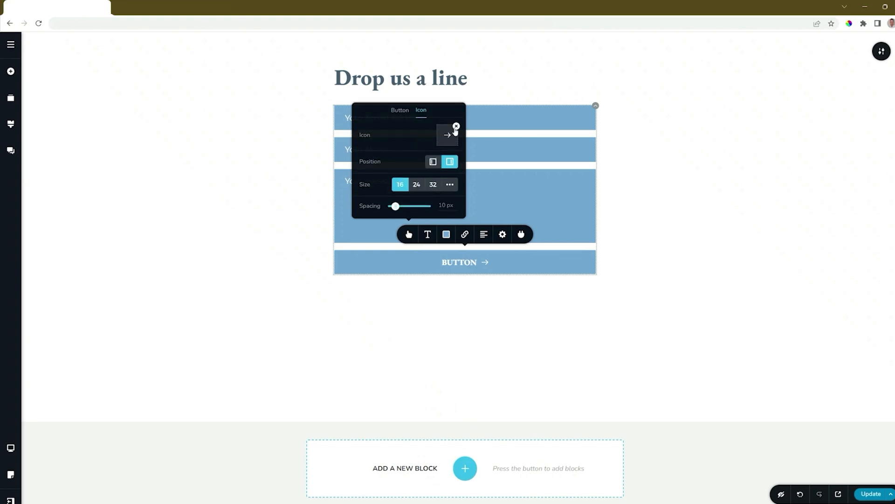
{"action": "left_click", "coordinate": [433, 162]}
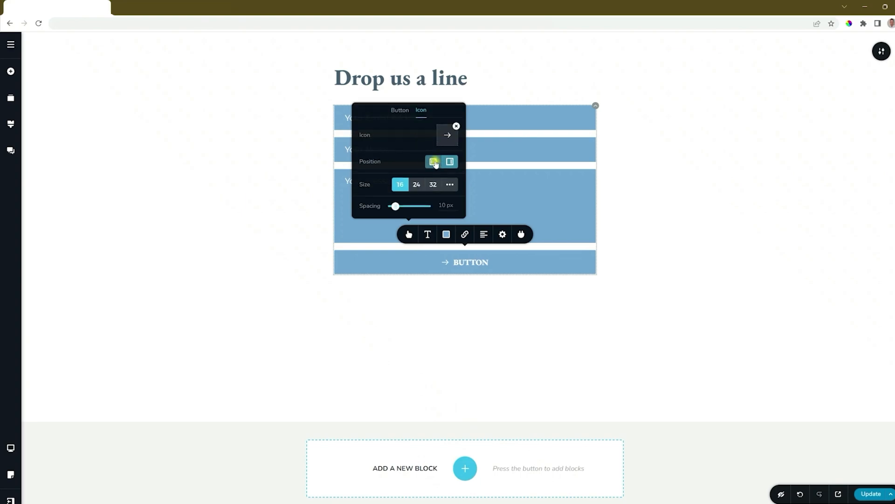
{"action": "left_click", "coordinate": [450, 161]}
{"action": "left_click", "coordinate": [456, 125]}
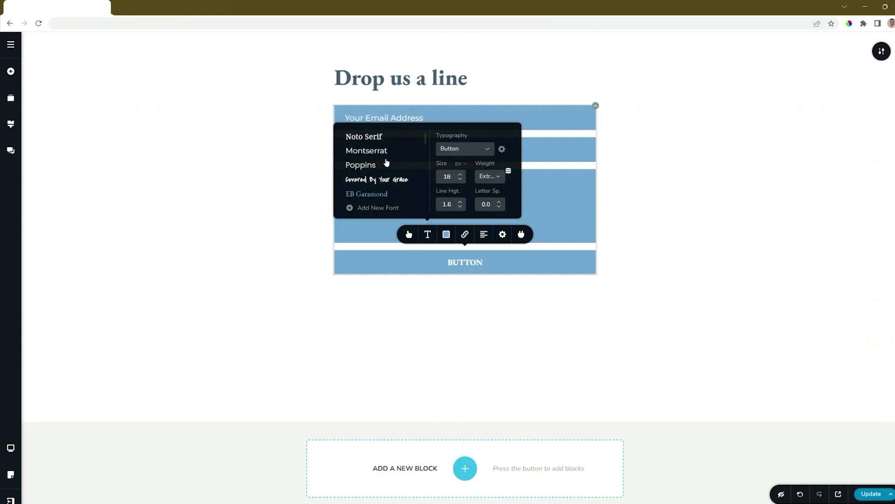
Set the button's font to Montserrat and its background colour to #4A5F71
{"action": "left_click", "coordinate": [384, 152]}
{"action": "left_click", "coordinate": [447, 234]}
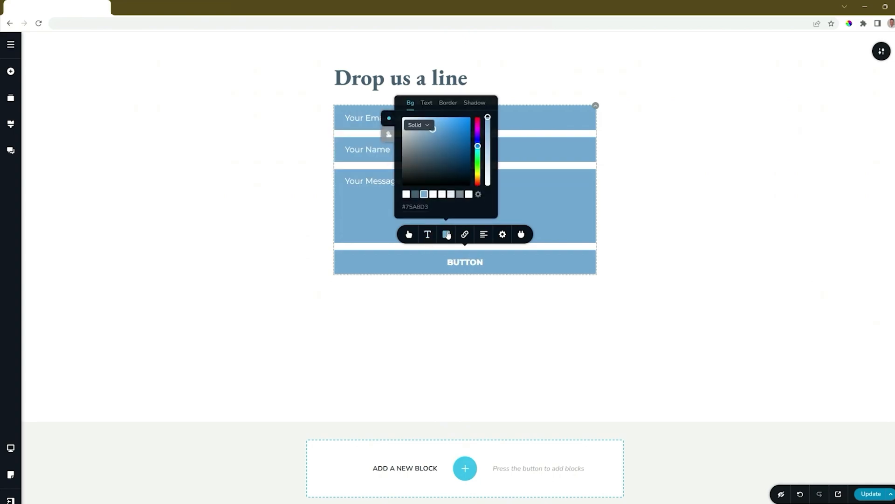
{"action": "left_click", "coordinate": [414, 195]}
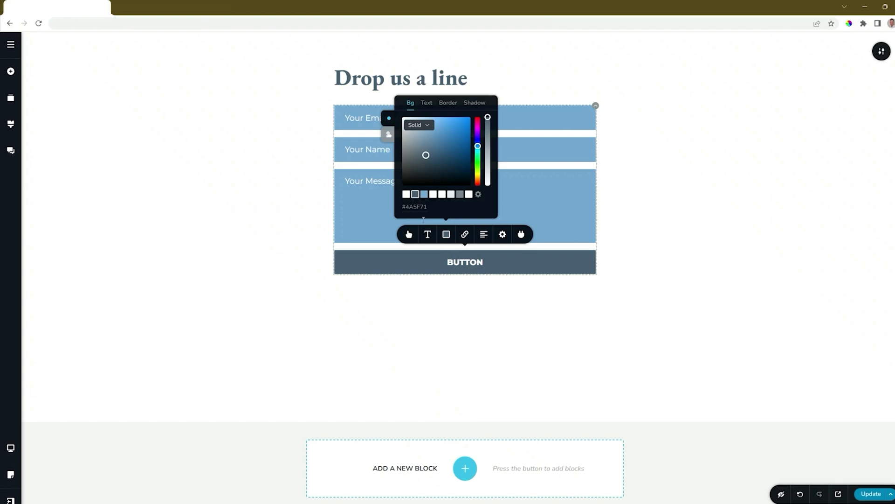
Reduce the button's width to 39% and align it to the right of the form
{"action": "left_click", "coordinate": [502, 235]}
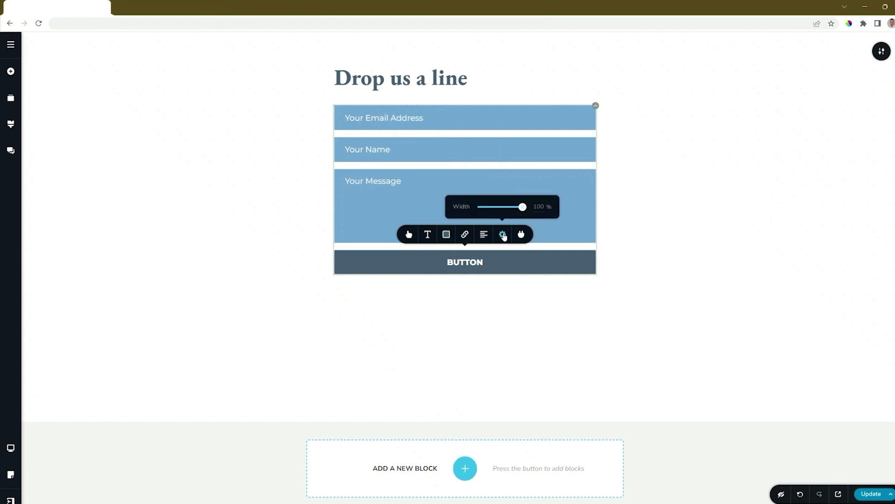
{"action": "left_click_drag", "start_coordinate": [523, 206], "coordinate": [497, 207]}
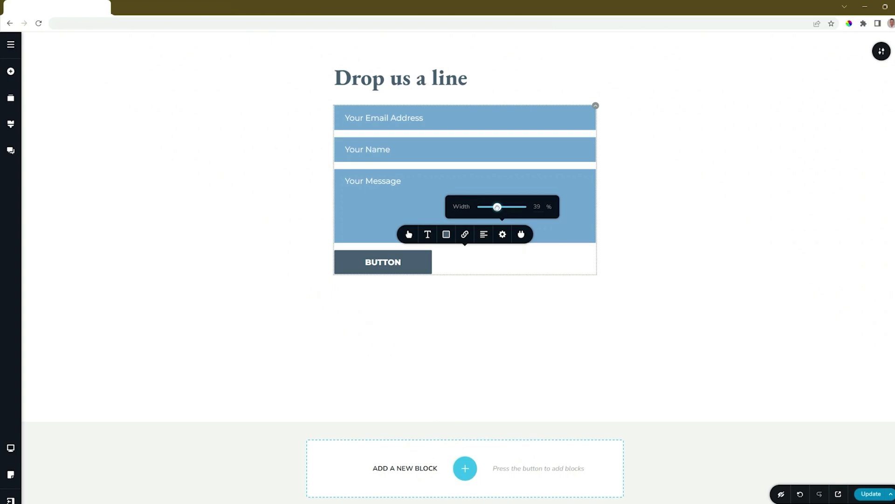
{"action": "left_click", "coordinate": [484, 235]}
{"action": "left_click", "coordinate": [484, 235]}
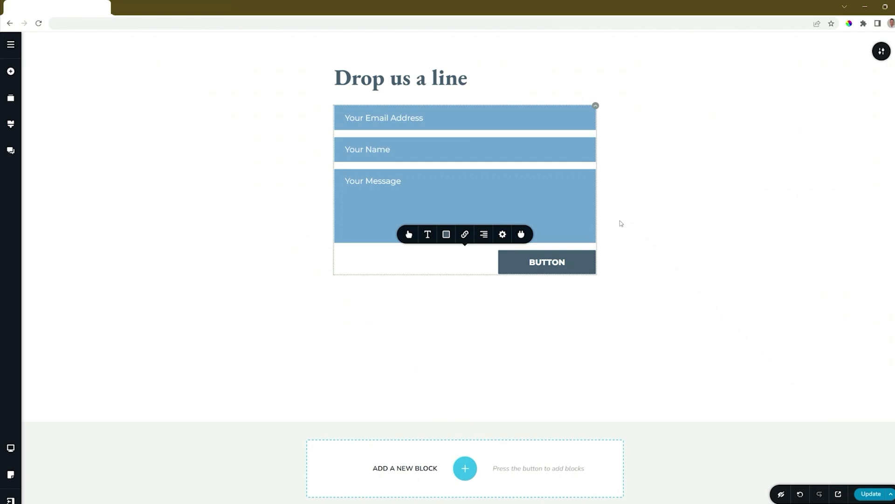
Examine the button's success and error message settings and its redirect option
{"action": "left_click", "coordinate": [465, 236]}
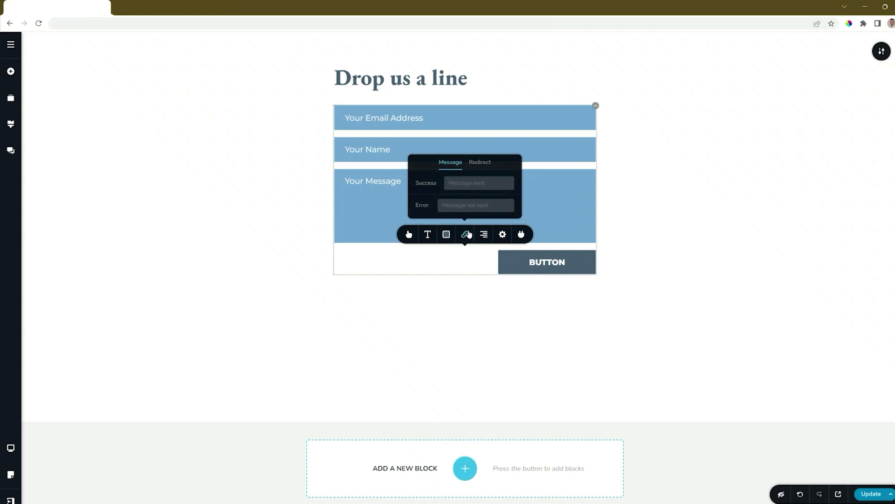
{"action": "left_click", "coordinate": [478, 164]}
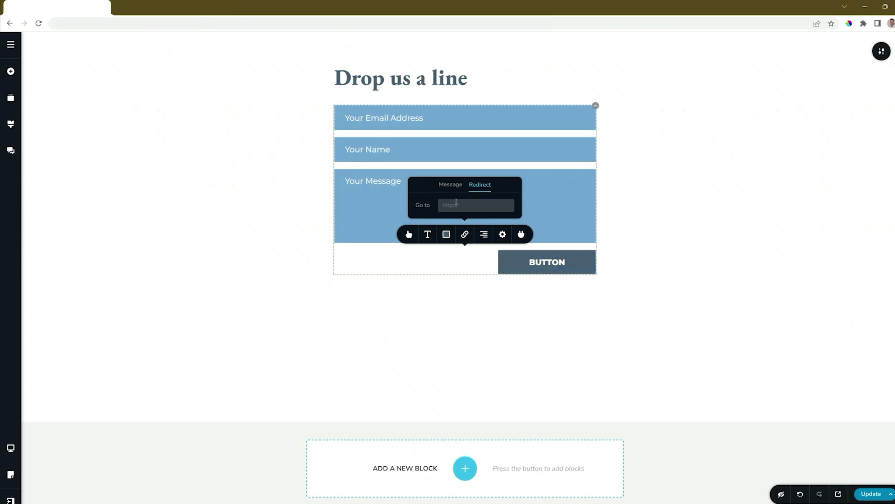
{"action": "left_click", "coordinate": [466, 237]}
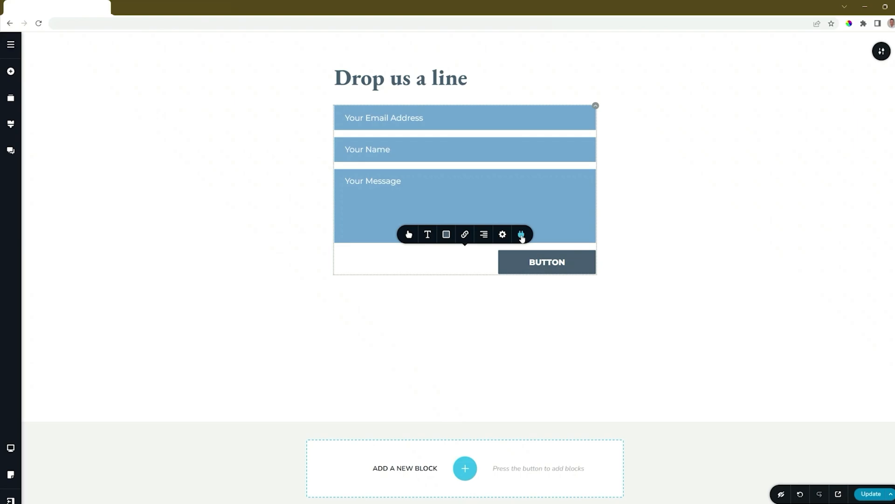
Publish the page update and return to the project dashboard
{"action": "left_click", "coordinate": [873, 495]}
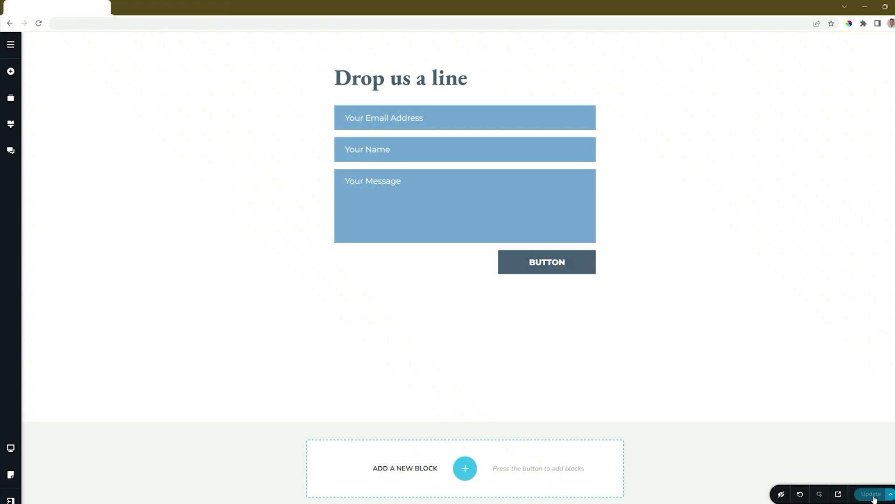
{"action": "left_click", "coordinate": [11, 499]}
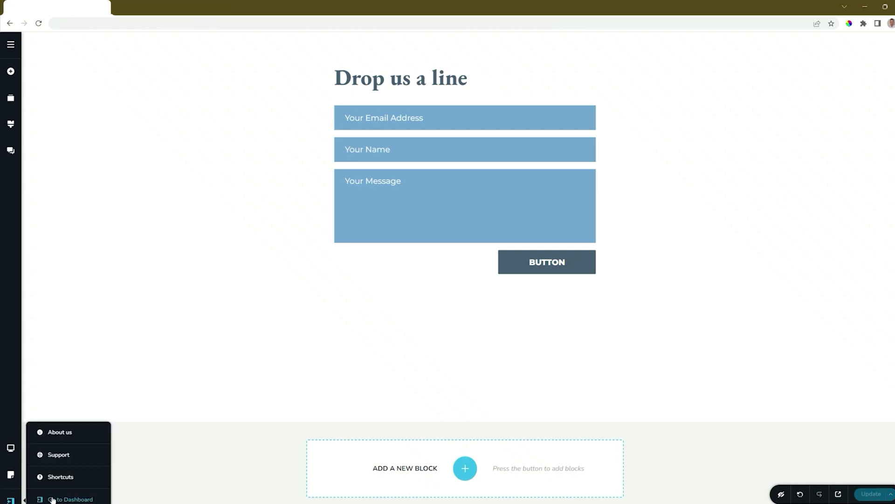
{"action": "left_click", "coordinate": [52, 497]}
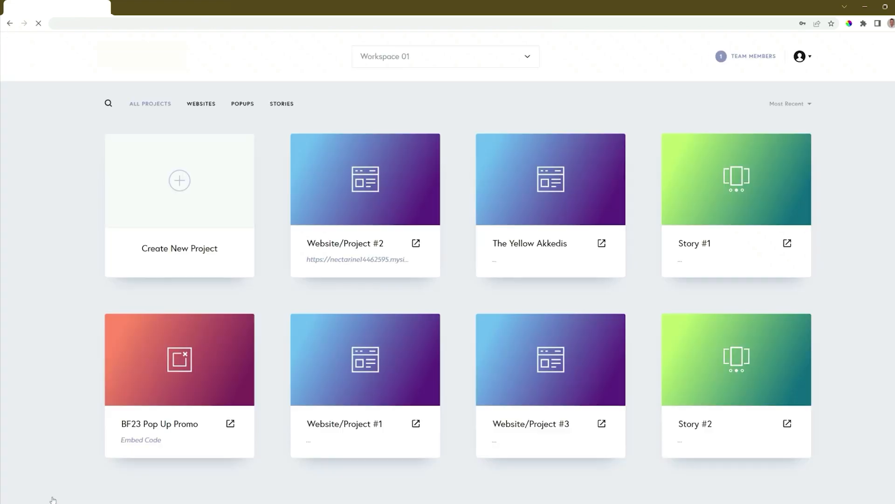
View the leads received for Website/Project #2 from the project dashboard
{"action": "mouse_move", "coordinate": [383, 229]}
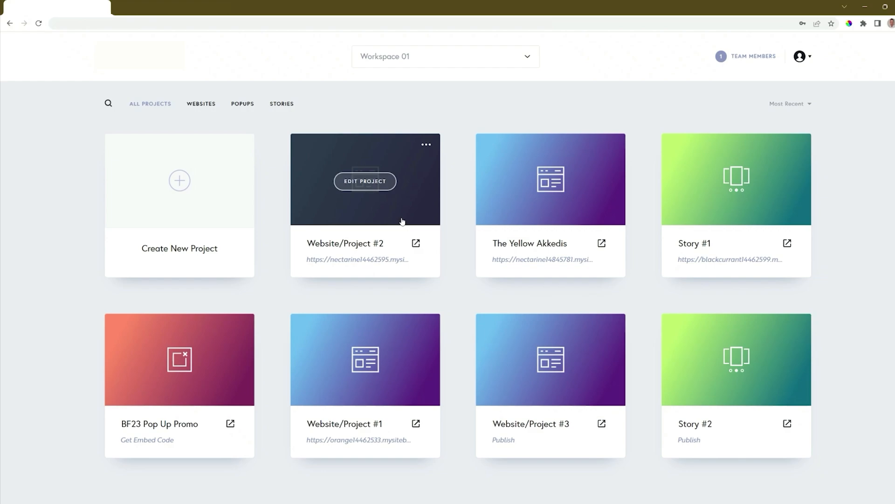
{"action": "left_click", "coordinate": [427, 147]}
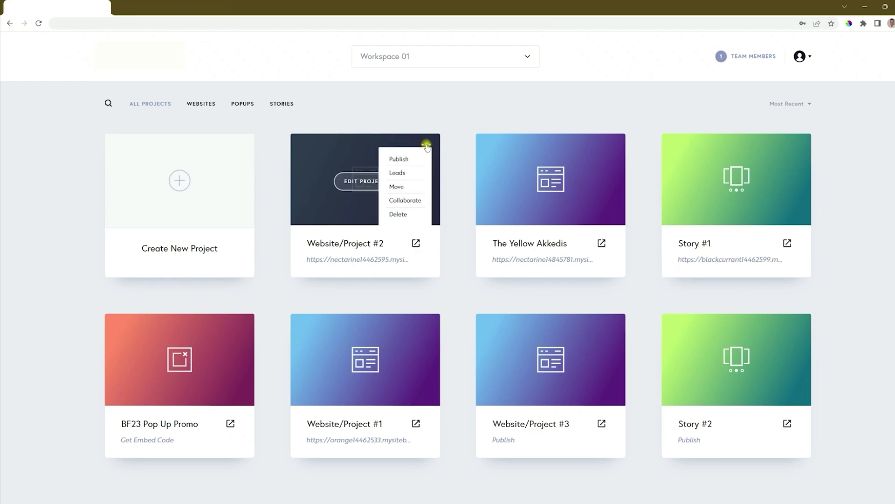
{"action": "left_click", "coordinate": [395, 173]}
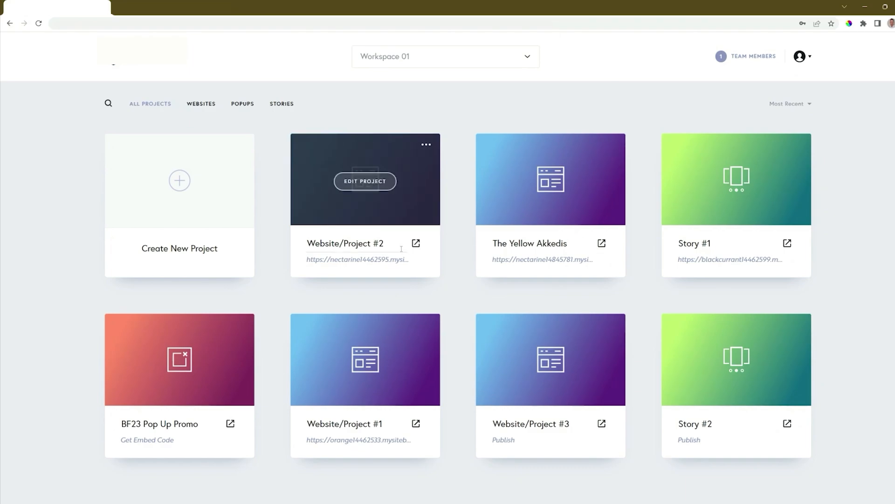
Open the live page of Website/Project #2 and submit its contact form with a test email address, a name and the message "My Message"
{"action": "left_click", "coordinate": [415, 247]}
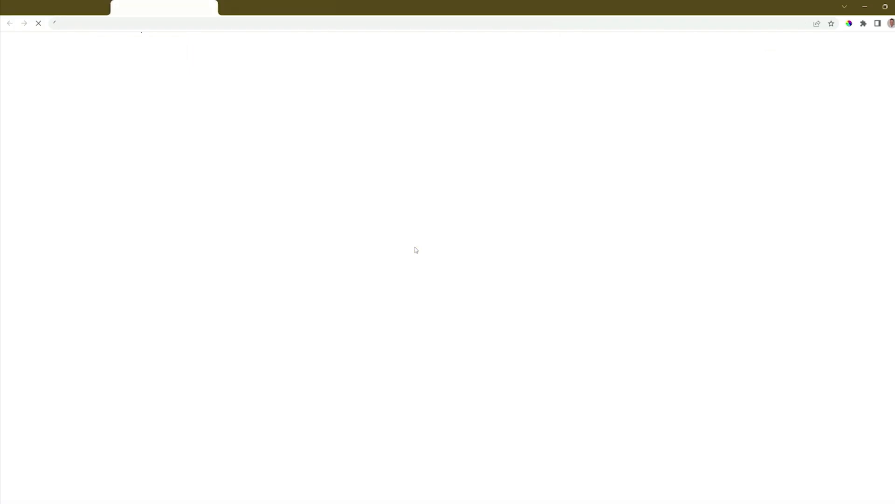
{"action": "scroll", "coordinate": [416, 250], "scroll_direction": "down", "scroll_amount": 20}
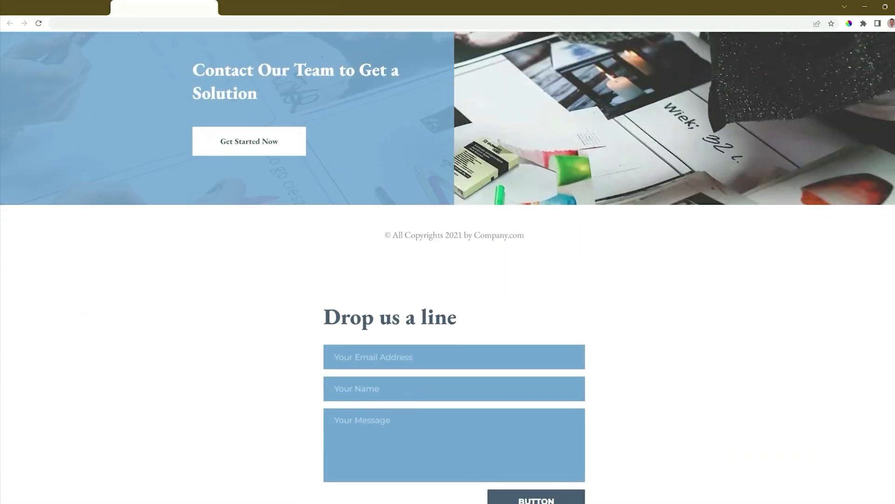
{"action": "scroll", "coordinate": [448, 252], "scroll_direction": "down", "scroll_amount": 3}
{"action": "left_click", "coordinate": [380, 208]}
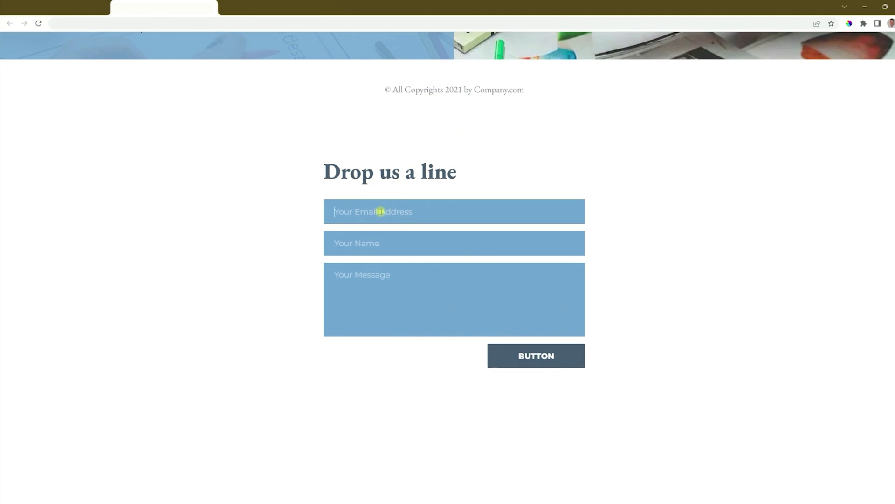
{"action": "type", "text": "info@email.com"}
{"action": "key", "text": "Tab"}
{"action": "type", "text": "Info Jo"}
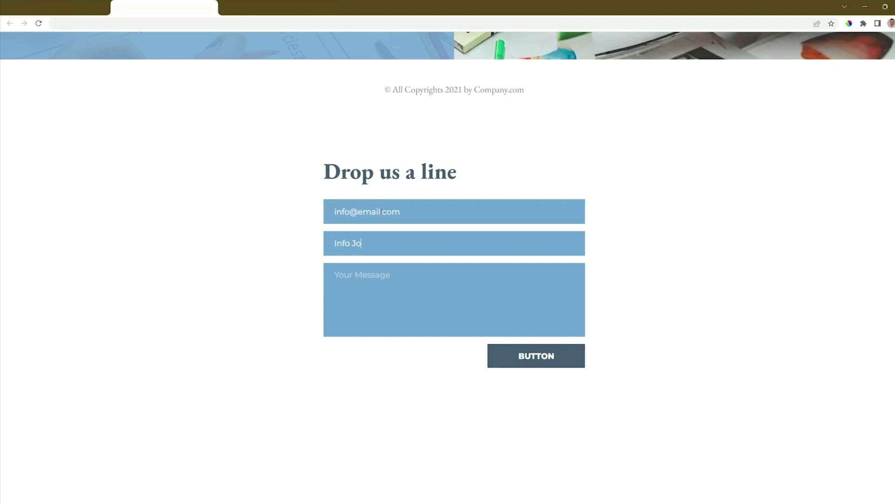
{"action": "type", "text": "eMy Message"}
{"action": "left_click", "coordinate": [547, 361]}
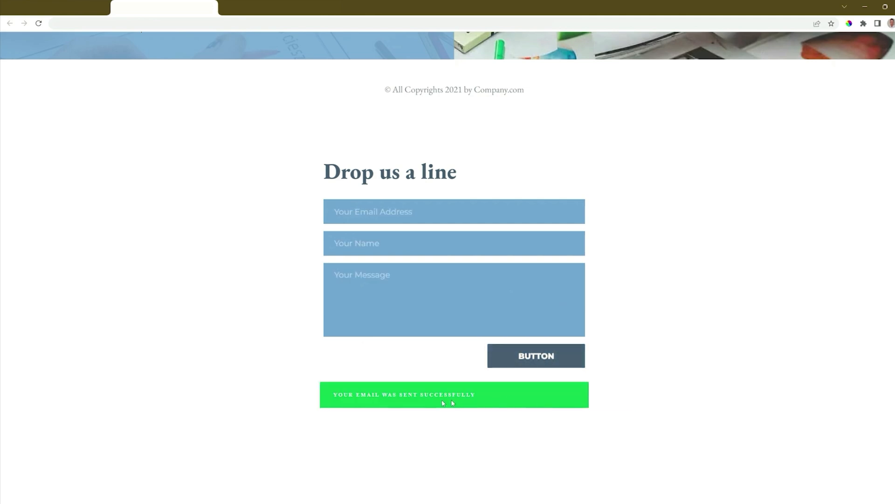
Return to the dashboard and check the leads received for Website/Project #2, selecting all entries to view the export formats
{"action": "left_click", "coordinate": [67, 1]}
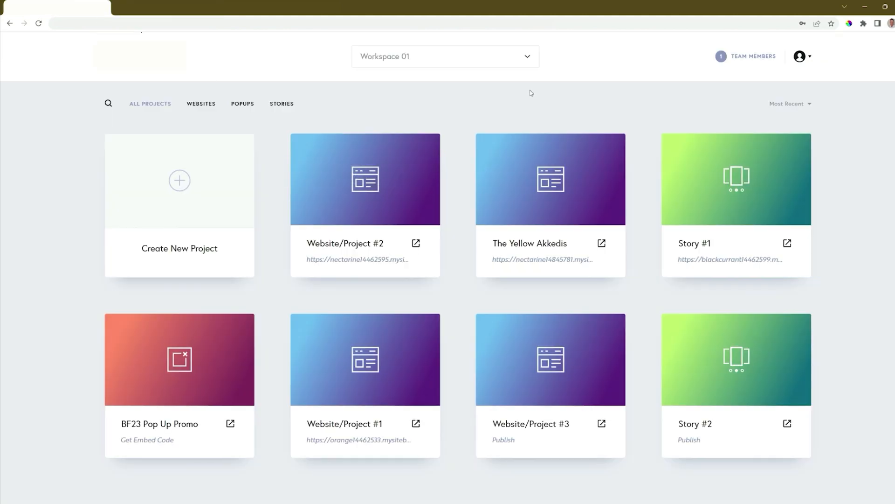
{"action": "left_click", "coordinate": [425, 145]}
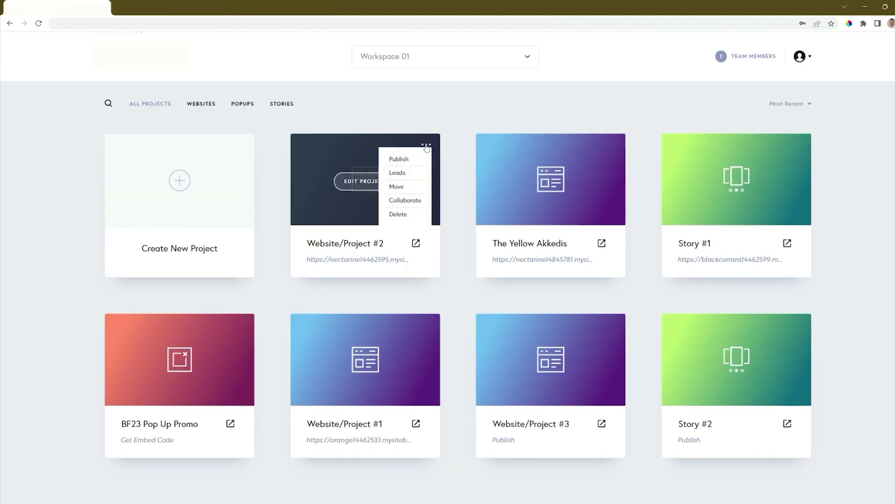
{"action": "left_click", "coordinate": [406, 173]}
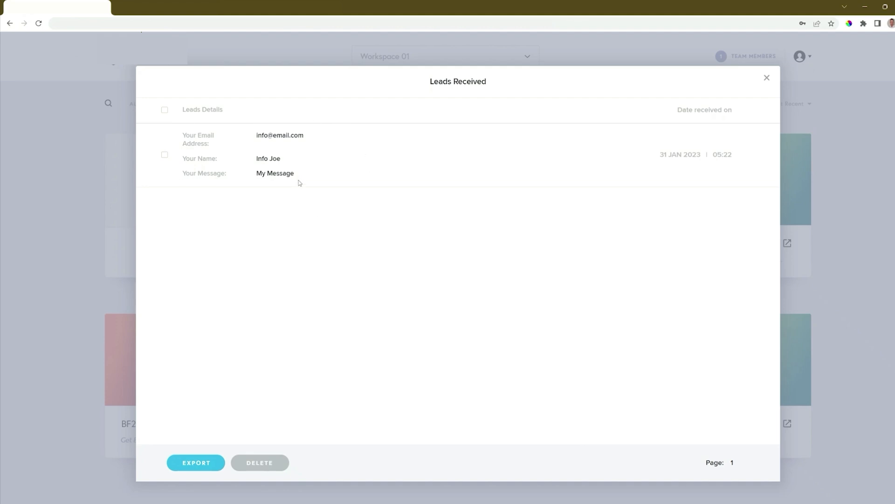
{"action": "left_click", "coordinate": [165, 110]}
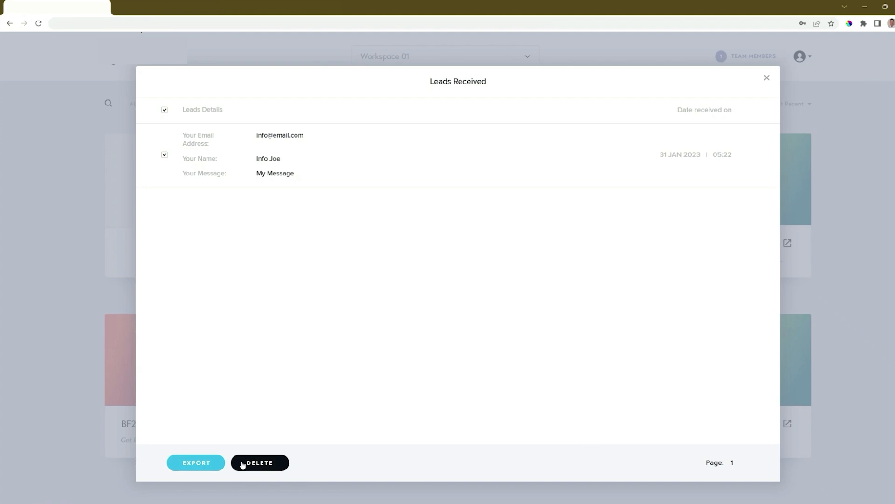
{"action": "left_click", "coordinate": [195, 463]}
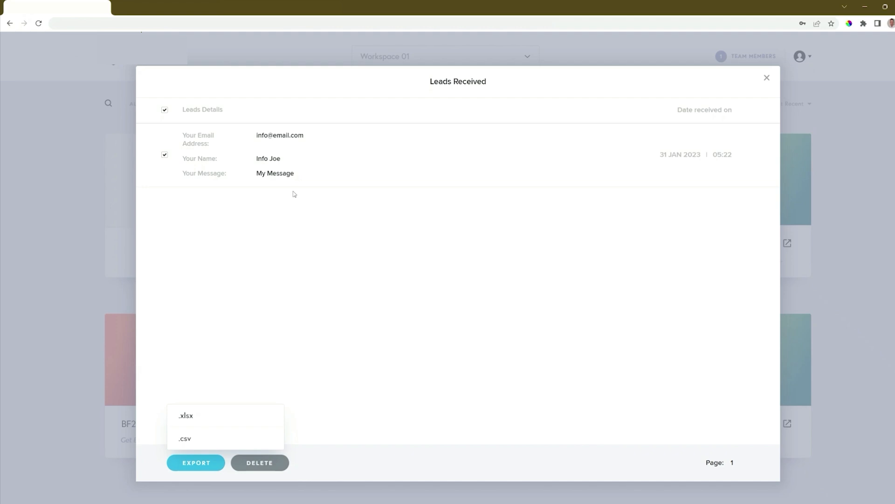
{"action": "left_click", "coordinate": [767, 78]}
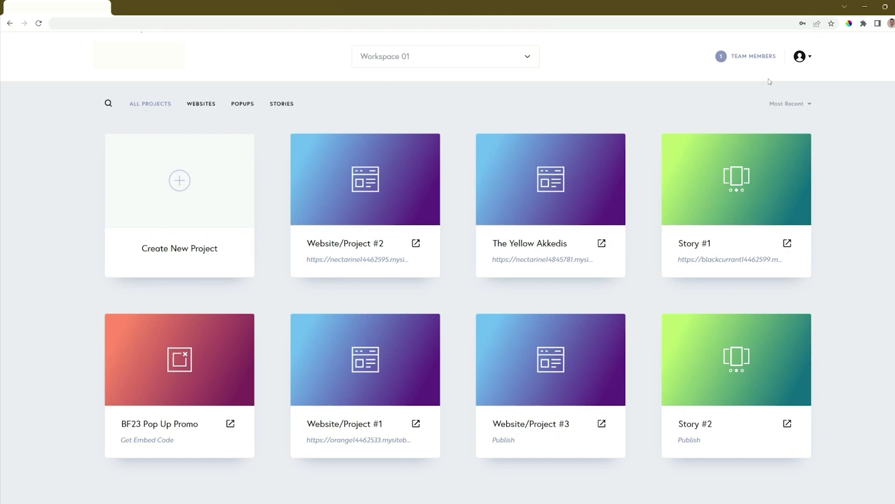
Reopen Website/Project #2 for editing and examine the contact form's integration options for email, apps and reCAPTCHA
{"action": "left_click", "coordinate": [373, 188]}
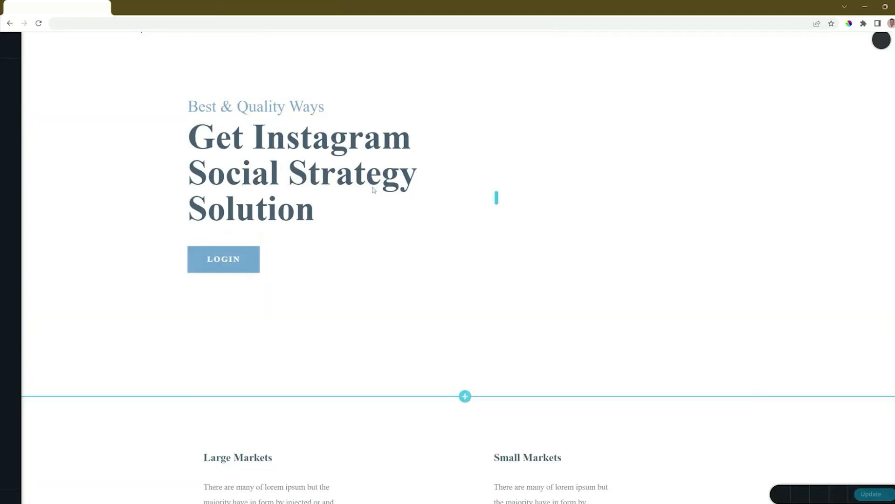
{"action": "scroll", "coordinate": [373, 190], "scroll_direction": "down", "scroll_amount": 15}
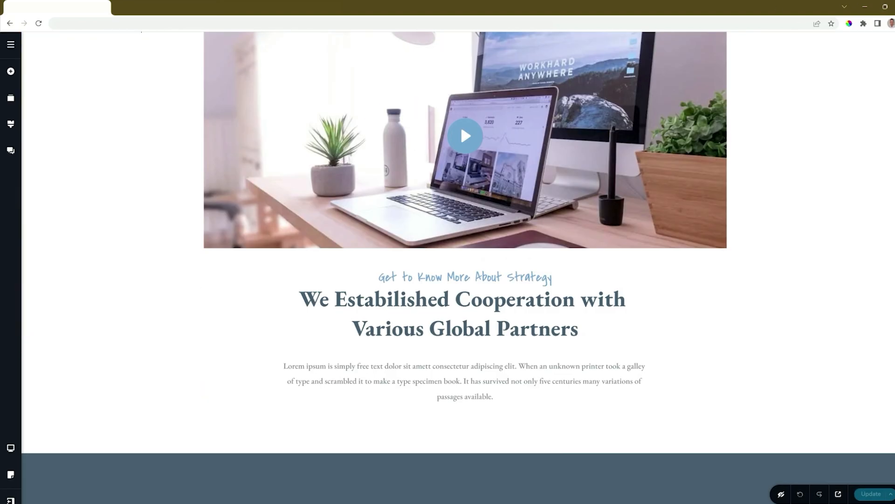
{"action": "scroll", "coordinate": [883, 401], "scroll_direction": "down", "scroll_amount": 10}
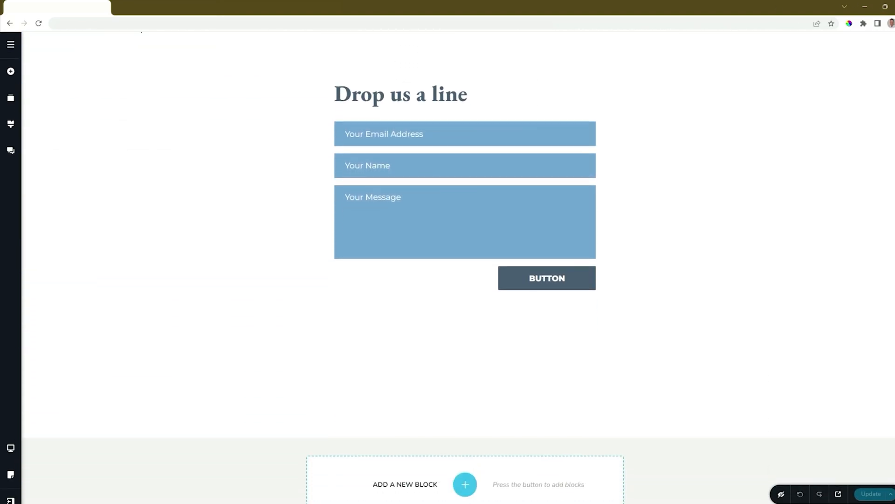
{"action": "left_click", "coordinate": [590, 275]}
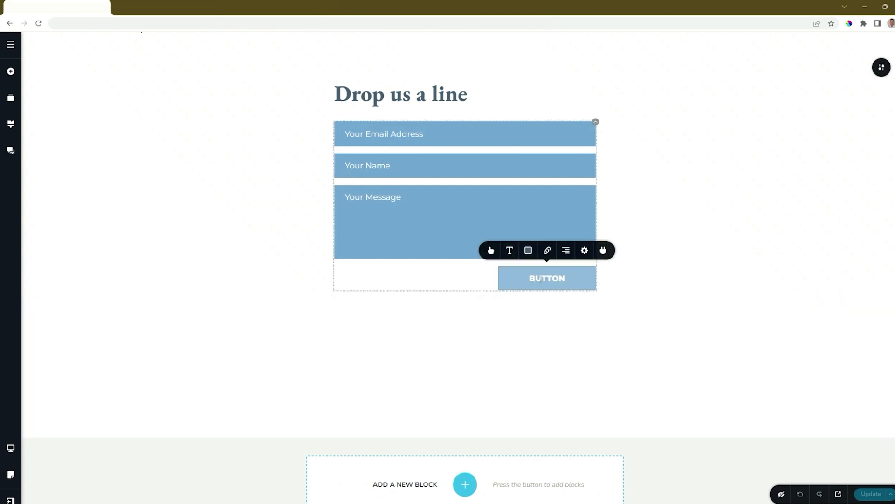
{"action": "left_click", "coordinate": [602, 251]}
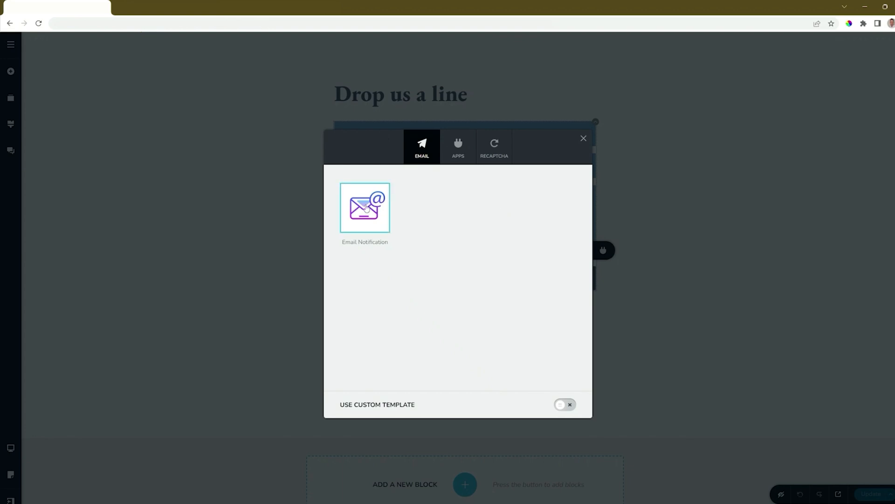
{"action": "left_click", "coordinate": [455, 158]}
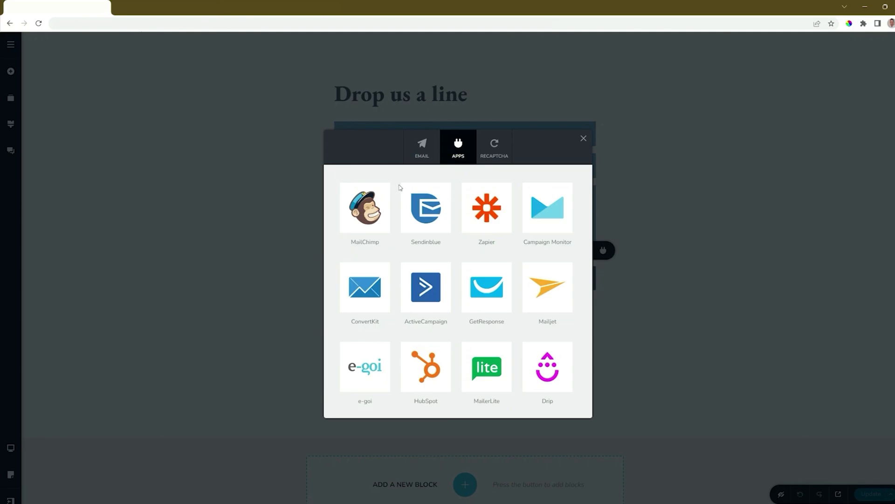
{"action": "left_click", "coordinate": [489, 159]}
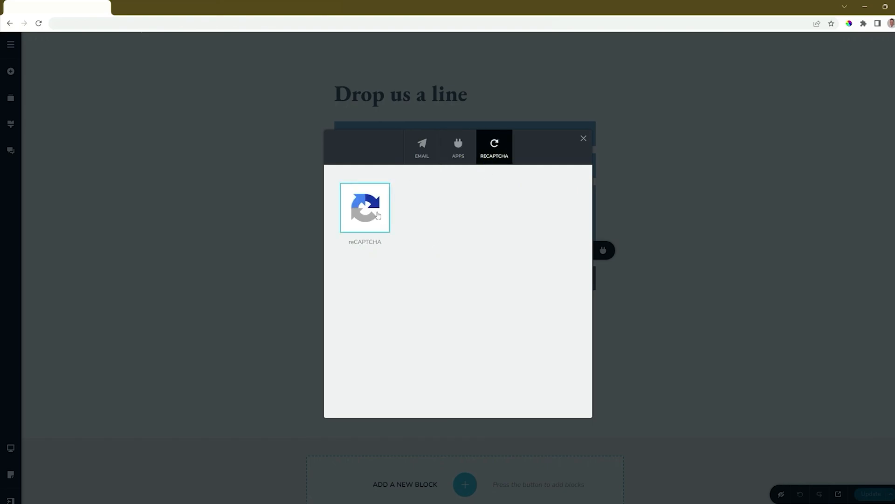
Examine the Email Notification setup of the form, including its recipient, subject and sender name fields
{"action": "left_click", "coordinate": [426, 153]}
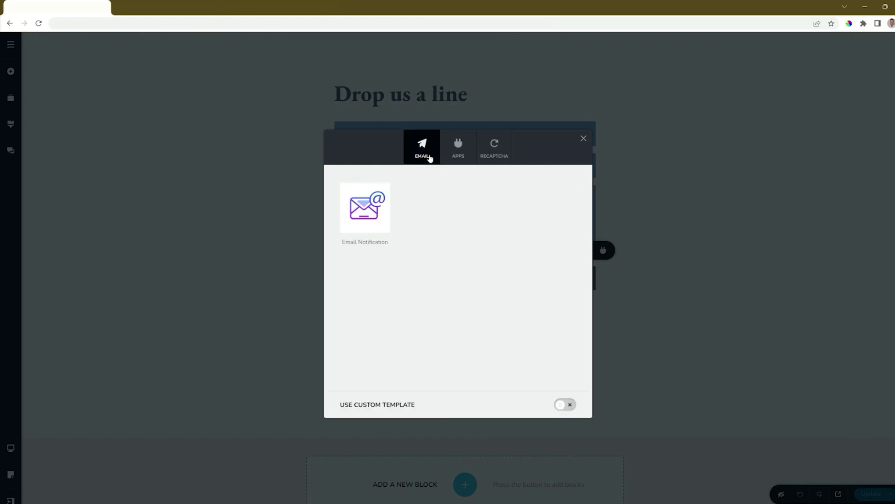
{"action": "left_click", "coordinate": [385, 207]}
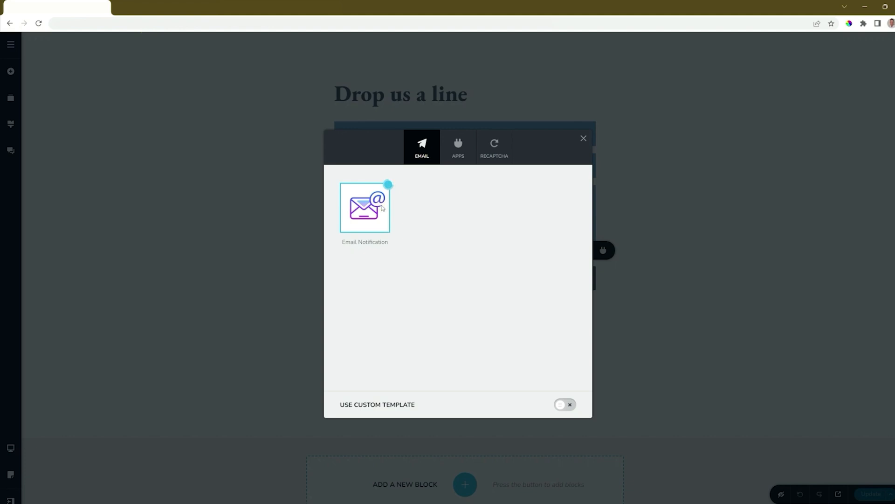
{"action": "left_click", "coordinate": [519, 231]}
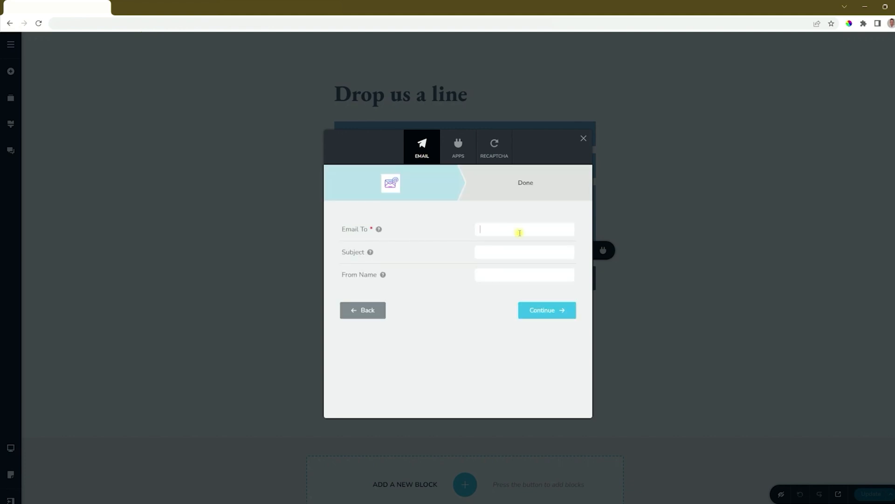
{"action": "left_click", "coordinate": [505, 254]}
{"action": "mouse_move", "coordinate": [382, 277]}
{"action": "left_click", "coordinate": [453, 308]}
Open the MailChimp app integration for the contact form
{"action": "left_click", "coordinate": [463, 161]}
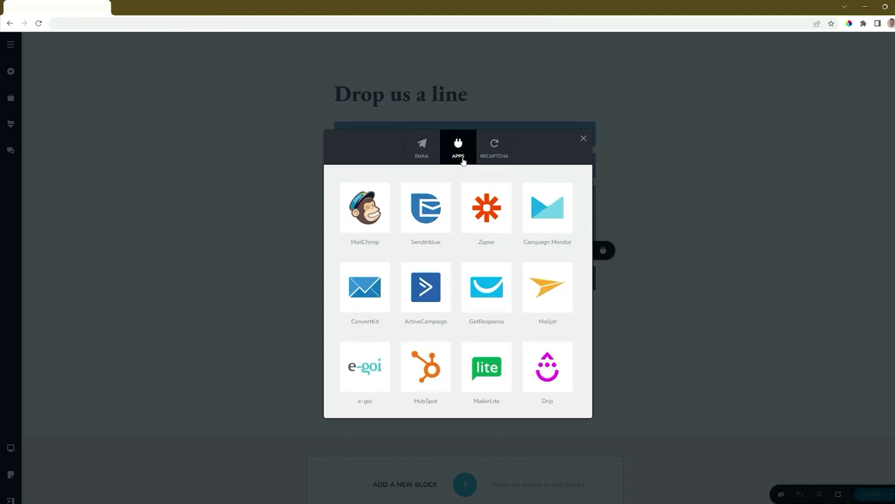
{"action": "left_click", "coordinate": [376, 211]}
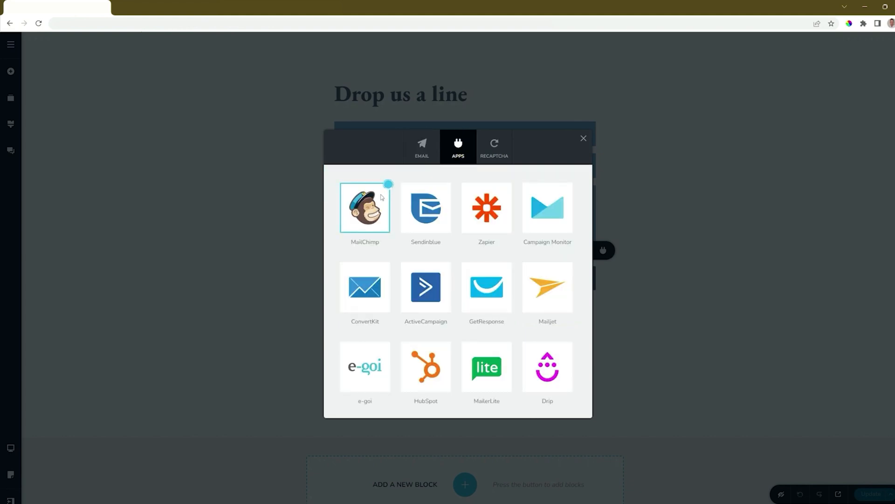